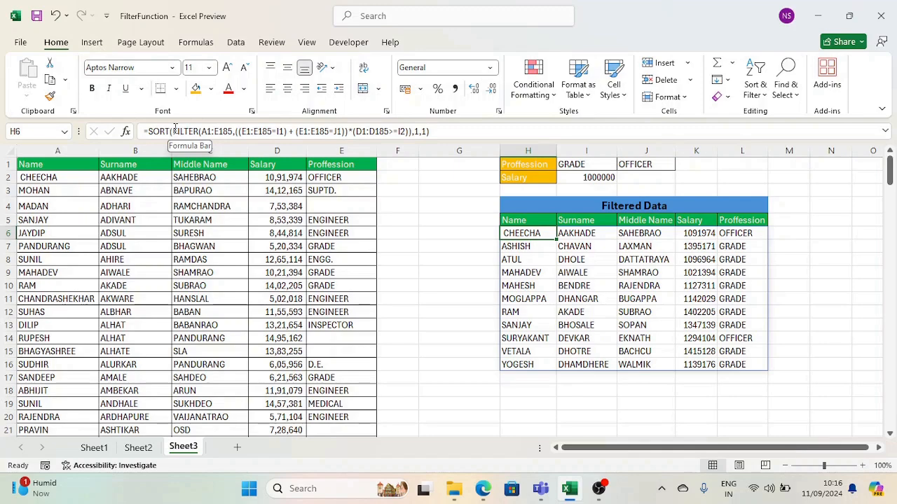
Review the finished formula and select the source data A1:E185.
{"action": "left_click", "coordinate": [175, 132]}
{"action": "left_click", "coordinate": [182, 152]}
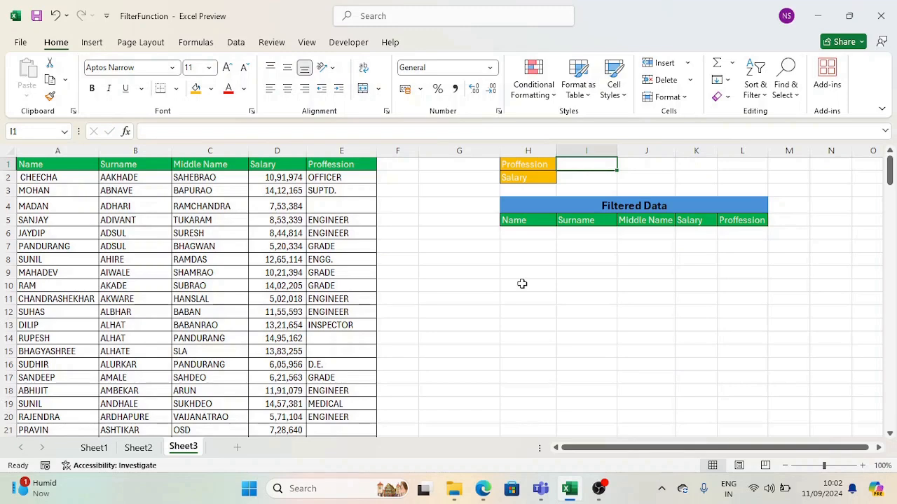
{"action": "left_click", "coordinate": [39, 164]}
{"action": "key", "text": "ctrl+shift+Right"}
{"action": "key", "text": "ctrl+shift+Down"}
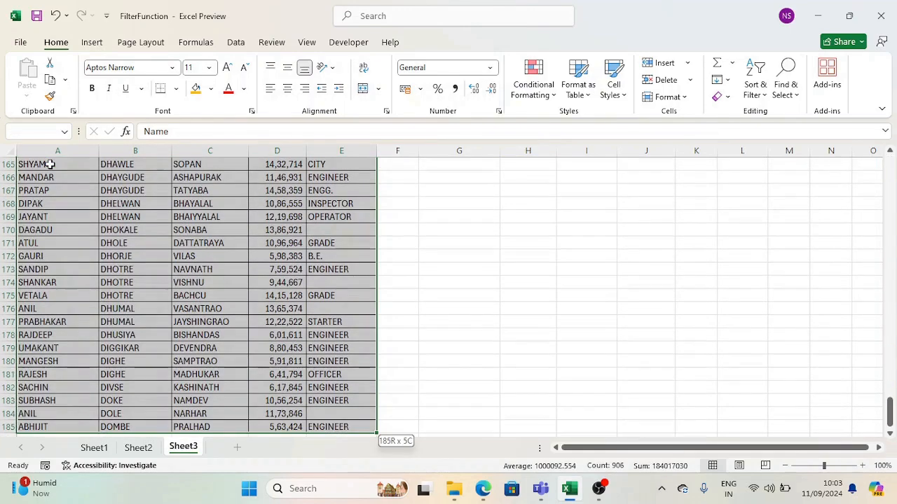
{"action": "key", "text": "ctrl+Home"}
Filter the Proffession column to show only ENGINEER rows and check the entries.
{"action": "key", "text": "Right"}
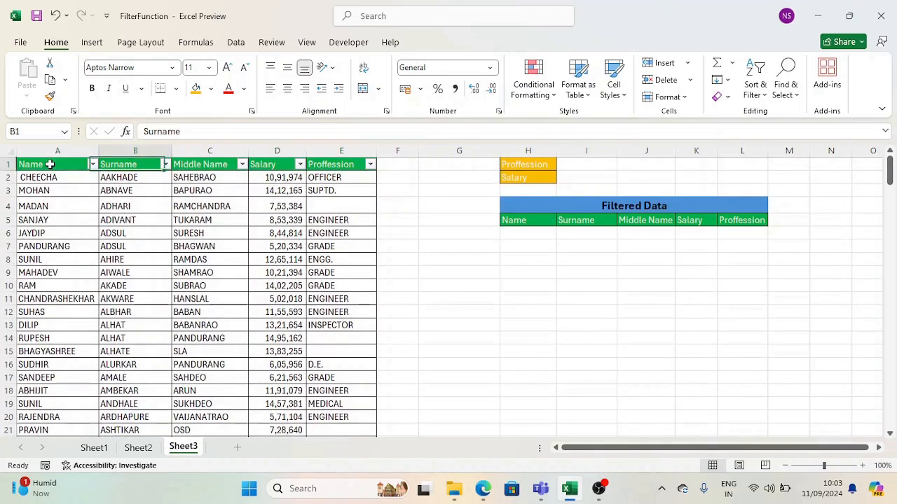
{"action": "key", "text": "Right"}
{"action": "key", "text": "Right"}
{"action": "key", "text": "Right"}
{"action": "key", "text": "alt+Down"}
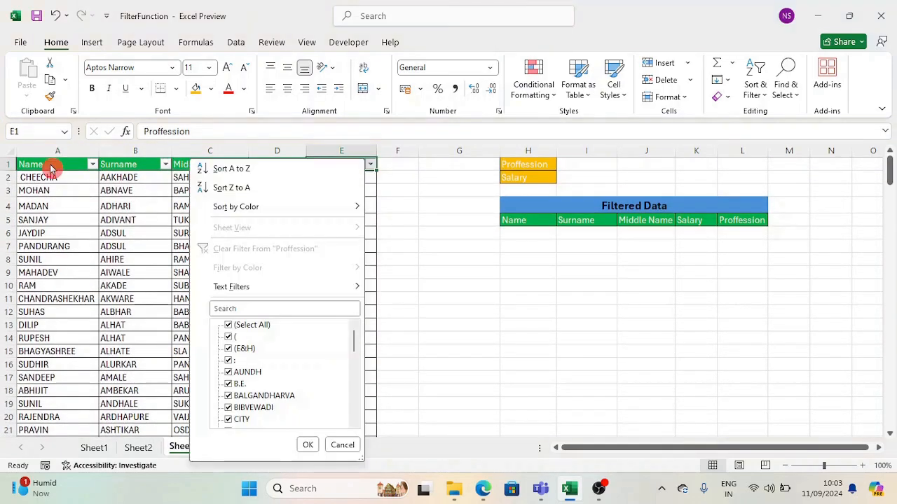
{"action": "key", "text": "Down"}
{"action": "key", "text": "Down"}
{"action": "key", "text": "Down"}
{"action": "key", "text": "Down"}
{"action": "key", "text": "Down"}
{"action": "key", "text": "Down"}
{"action": "key", "text": "Down"}
{"action": "key", "text": "Down"}
{"action": "key", "text": "Down"}
{"action": "key", "text": "Down"}
{"action": "key", "text": "Up"}
{"action": "key", "text": "Up"}
{"action": "key", "text": "Up"}
{"action": "key", "text": "Up"}
{"action": "key", "text": "space"}
{"action": "key", "text": "Down"}
{"action": "key", "text": "Down"}
{"action": "key", "text": "Down"}
{"action": "key", "text": "Down"}
{"action": "key", "text": "Down"}
{"action": "key", "text": "Down"}
{"action": "key", "text": "Down"}
{"action": "key", "text": "Down"}
{"action": "key", "text": "Down"}
{"action": "key", "text": "Down"}
{"action": "key", "text": "Down"}
{"action": "key", "text": "Down"}
{"action": "key", "text": "Down"}
{"action": "key", "text": "Down"}
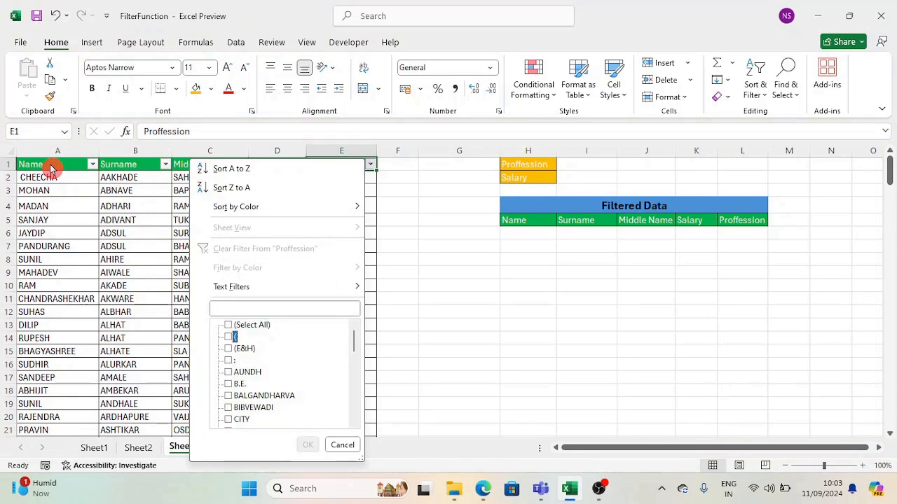
{"action": "key", "text": "Up"}
{"action": "key", "text": "space"}
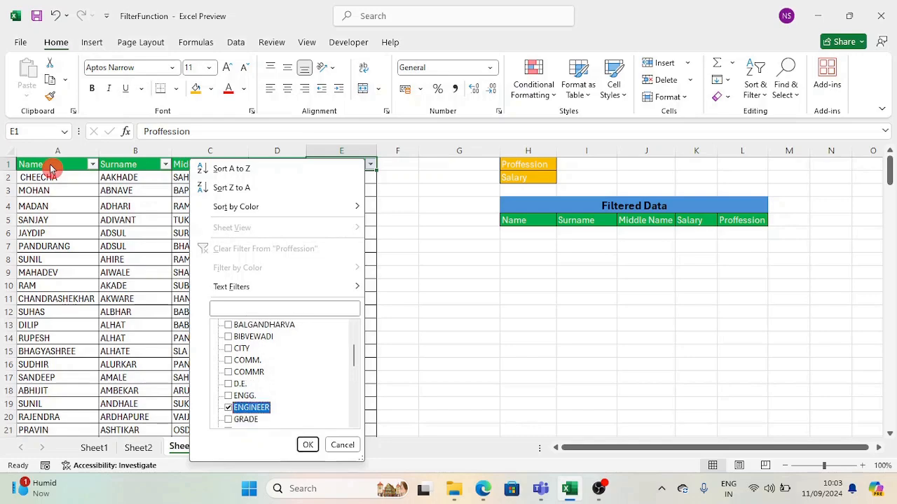
{"action": "key", "text": "Return"}
{"action": "key", "text": "ctrl+shift+Down"}
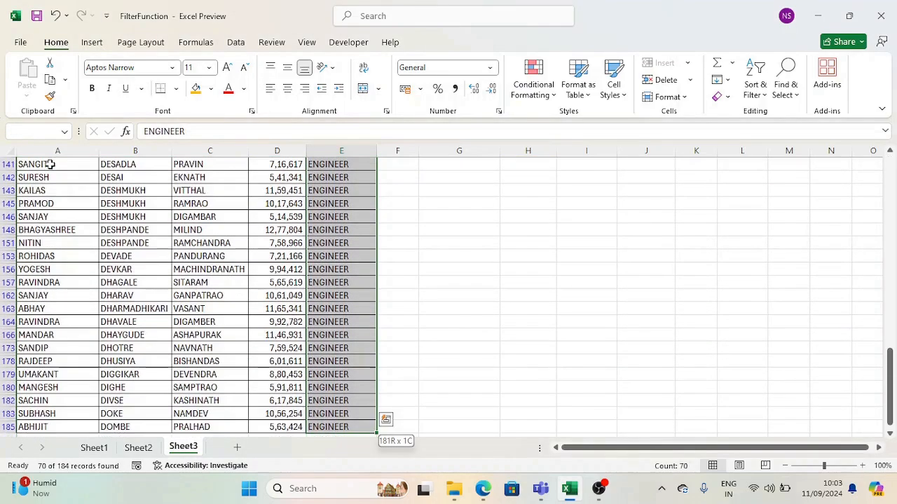
{"action": "key", "text": "ctrl+shift+Up"}
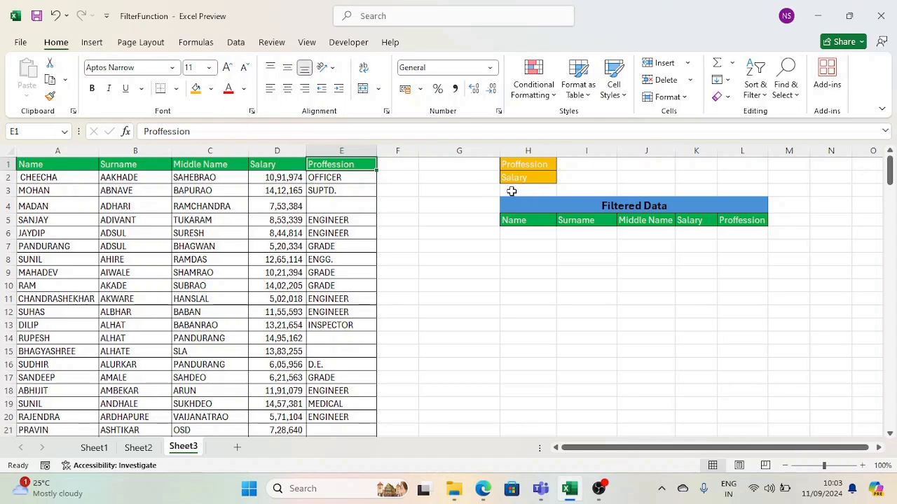
{"action": "left_click", "coordinate": [339, 152]}
{"action": "left_click", "coordinate": [347, 220]}
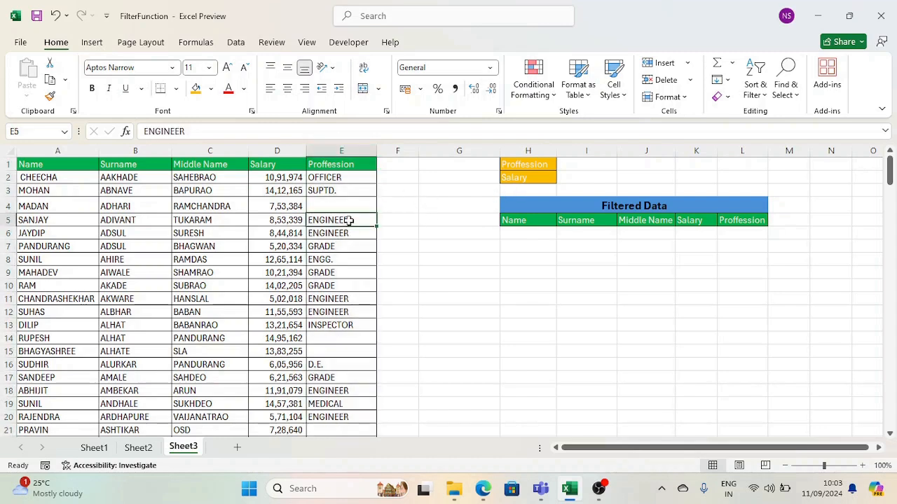
In H6 start a FILTER formula with the array A1:E185.
{"action": "left_click", "coordinate": [538, 233]}
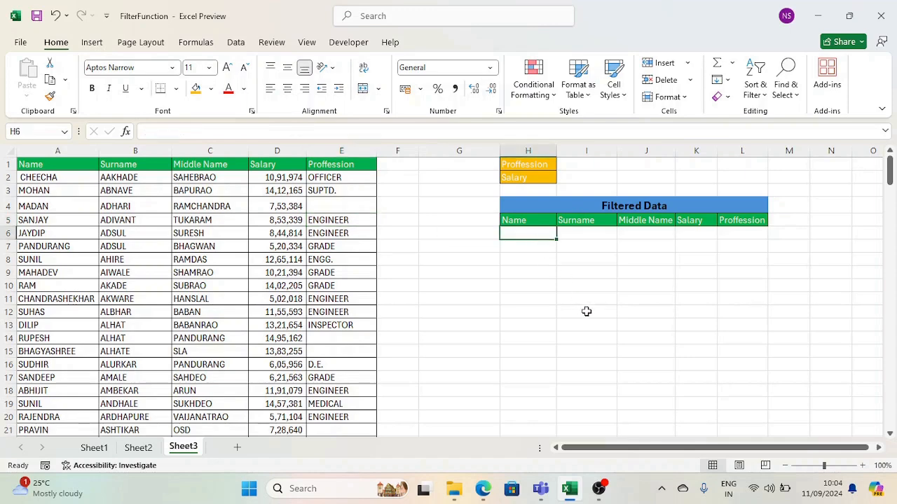
{"action": "type", "text": "=fil"}
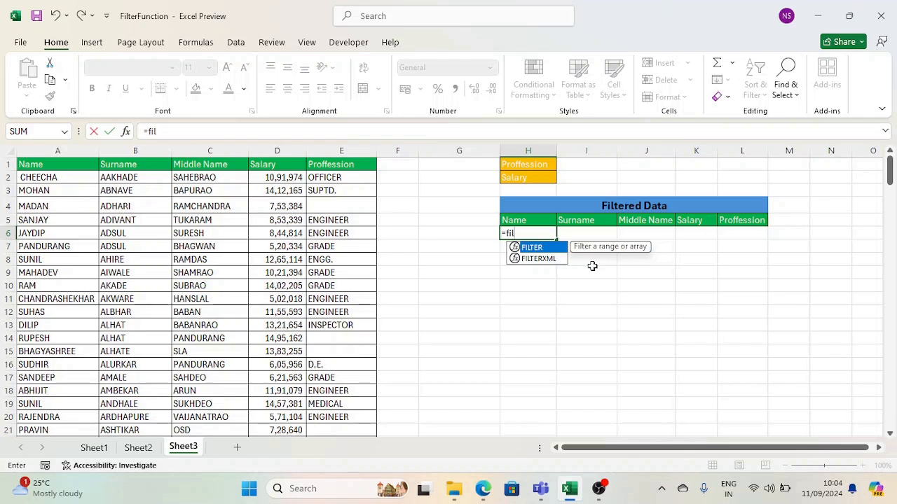
{"action": "key", "text": "Tab"}
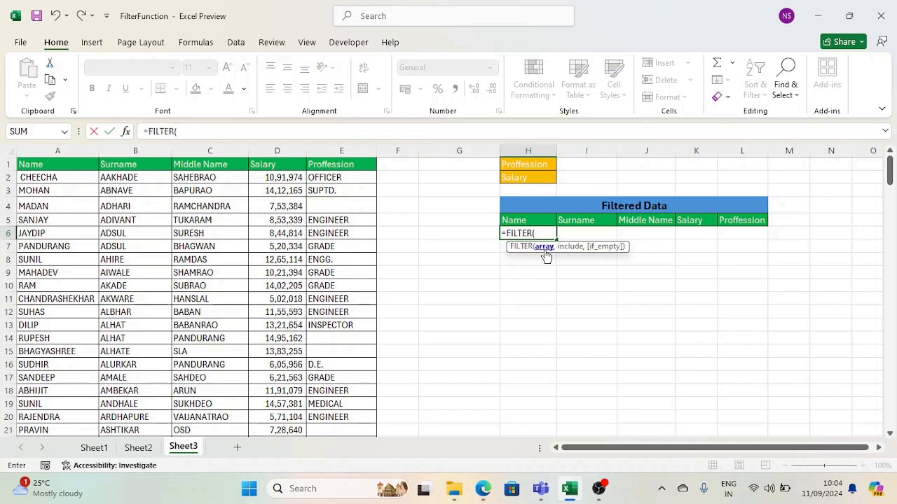
{"action": "left_click", "coordinate": [51, 164]}
{"action": "key", "text": "ctrl+shift+Right"}
{"action": "key", "text": "ctrl+shift+Down"}
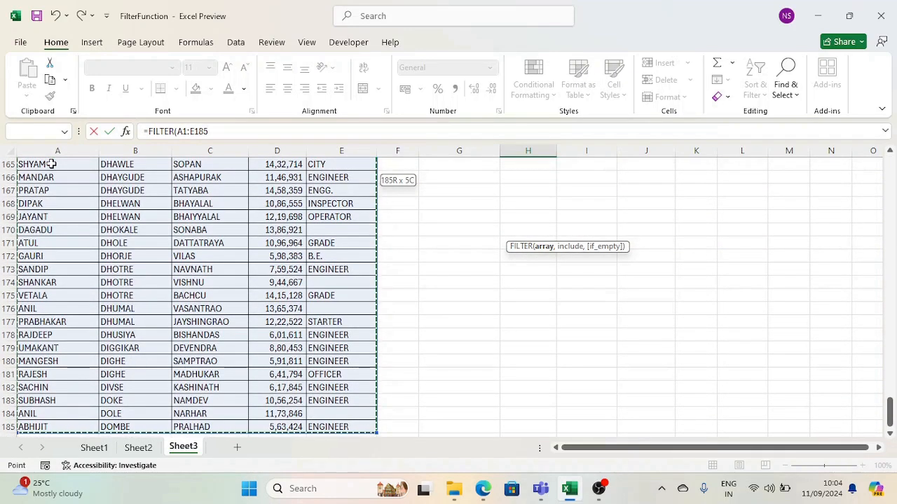
{"action": "key", "text": "ctrl+BackSpace"}
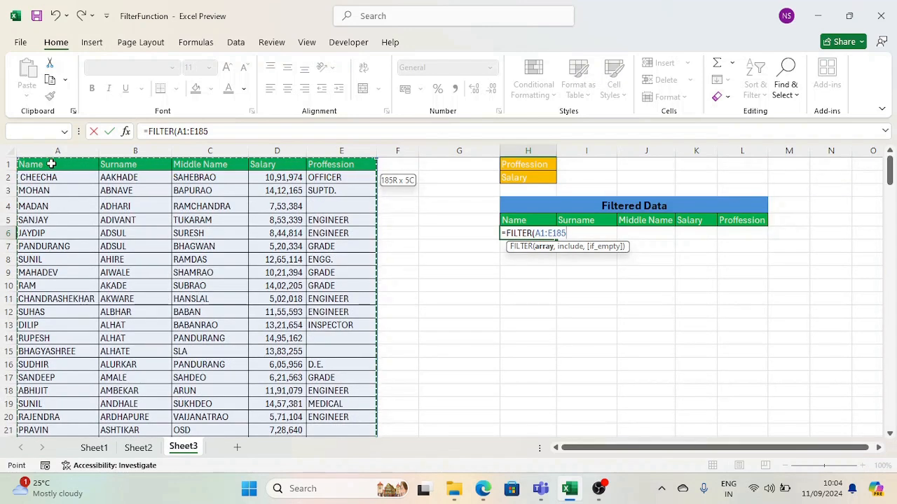
Add the criterion E1:E185="engineer" and commit the FILTER formula.
{"action": "type", "text": ","}
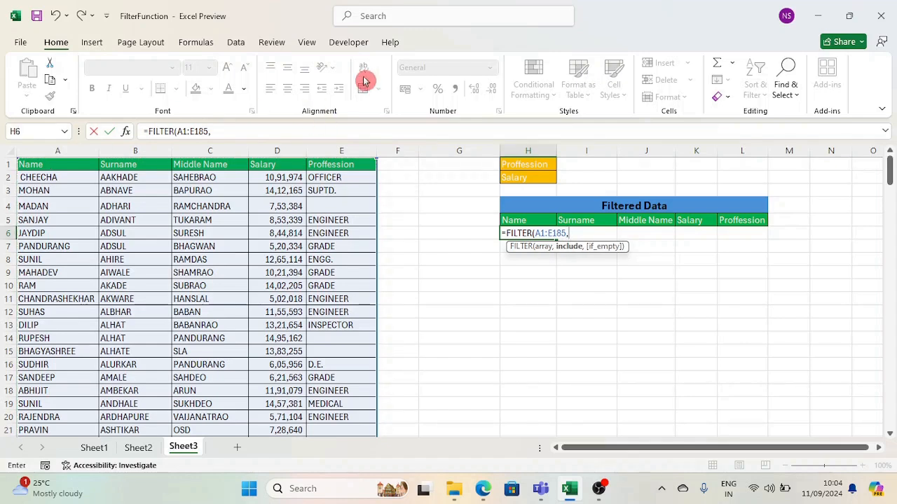
{"action": "left_click", "coordinate": [354, 166]}
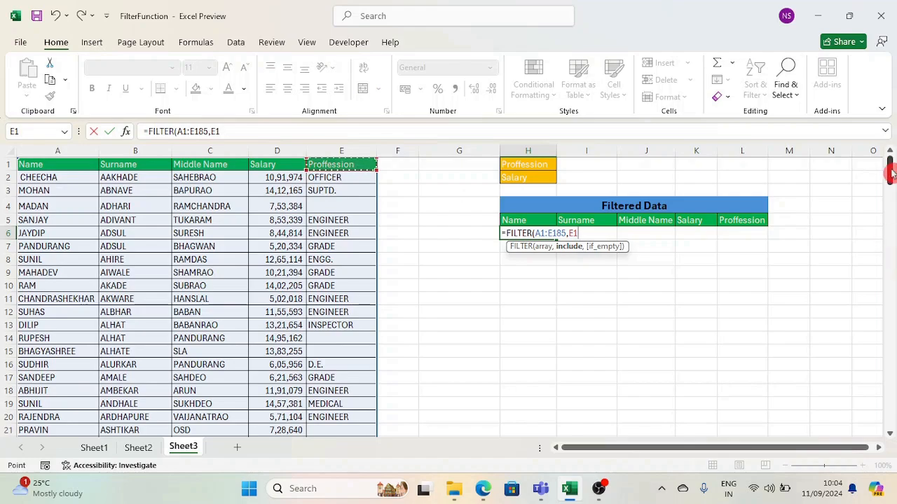
{"action": "left_click_drag", "start_coordinate": [888, 172], "coordinate": [890, 417]}
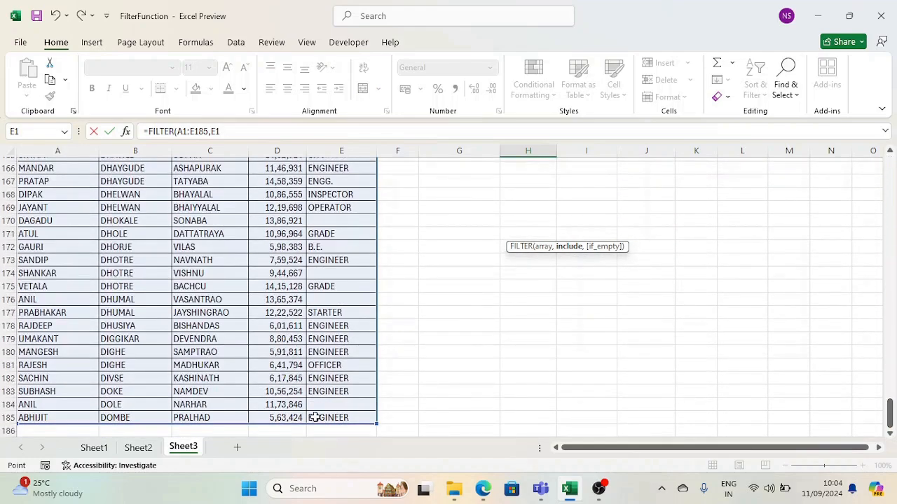
{"action": "left_click", "coordinate": [347, 417], "text": "shift"}
{"action": "scroll", "coordinate": [447, 405], "scroll_direction": "up", "scroll_amount": 20}
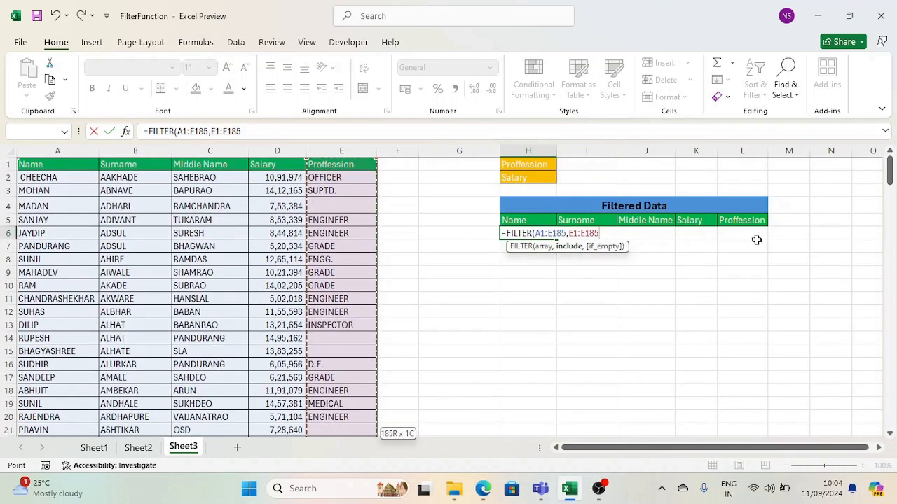
{"action": "type", "text": "="}
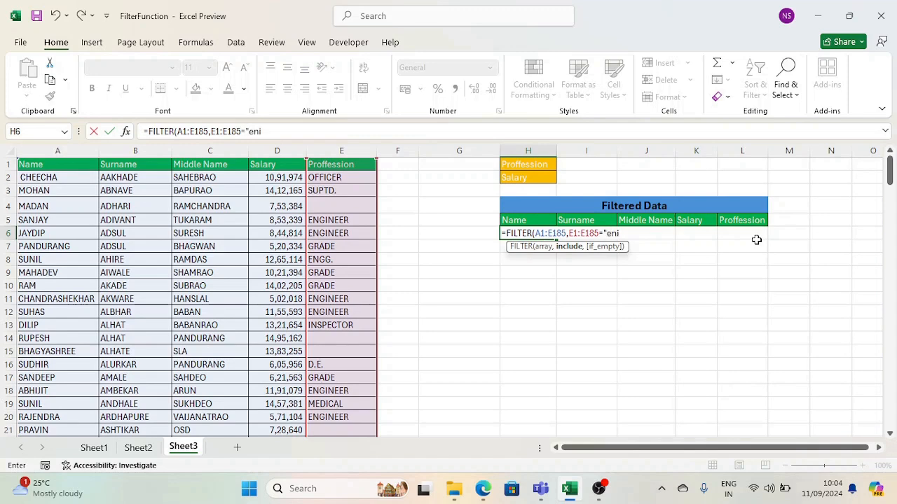
{"action": "type", "text": "\"engineer\")"}
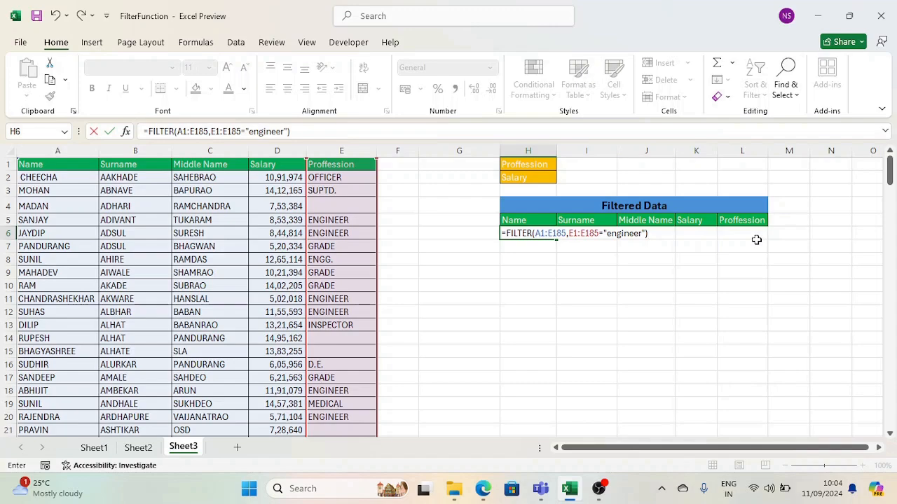
{"action": "key", "text": "Return"}
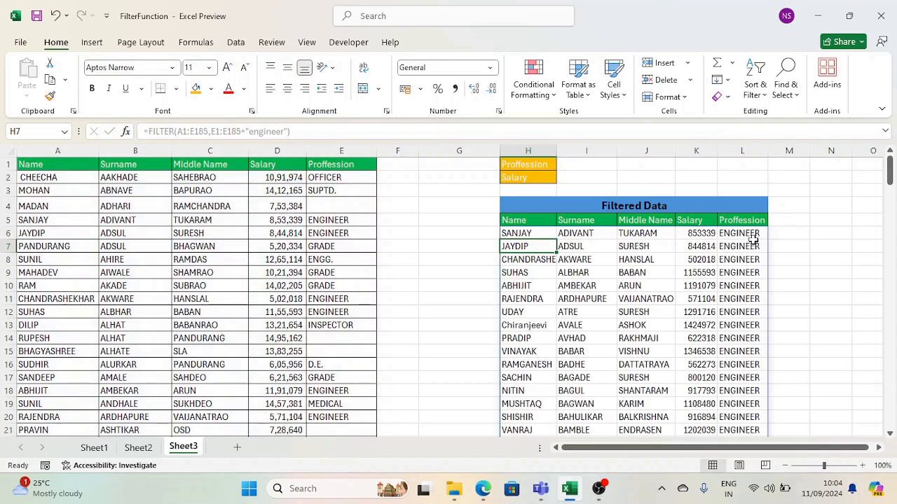
{"action": "left_click_drag", "start_coordinate": [531, 225], "coordinate": [744, 234]}
{"action": "left_click", "coordinate": [743, 236]}
{"action": "scroll", "coordinate": [740, 280], "scroll_direction": "down", "scroll_amount": 5}
{"action": "scroll", "coordinate": [740, 288], "scroll_direction": "up", "scroll_amount": 5}
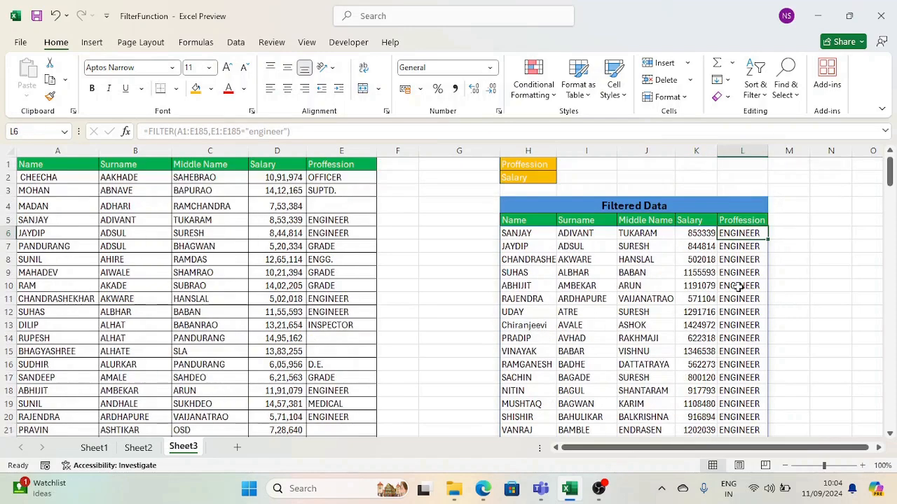
{"action": "left_click", "coordinate": [541, 234]}
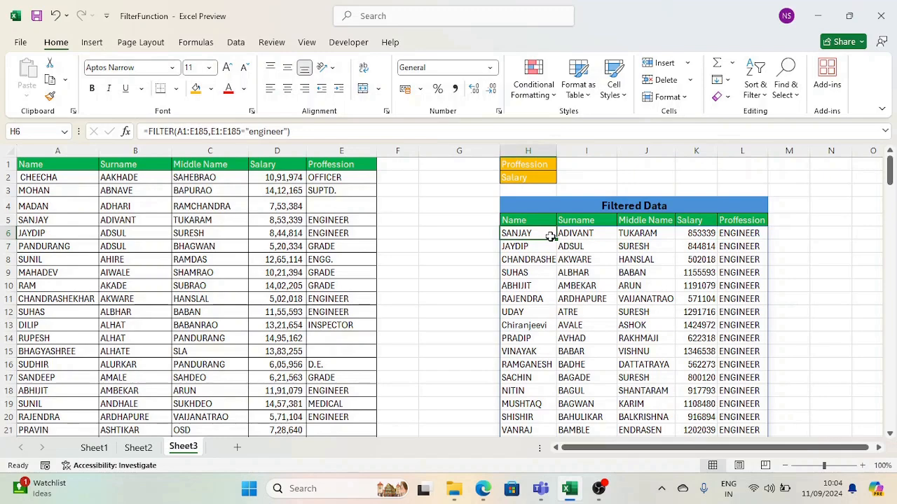
{"action": "left_click_drag", "start_coordinate": [250, 131], "coordinate": [283, 131]}
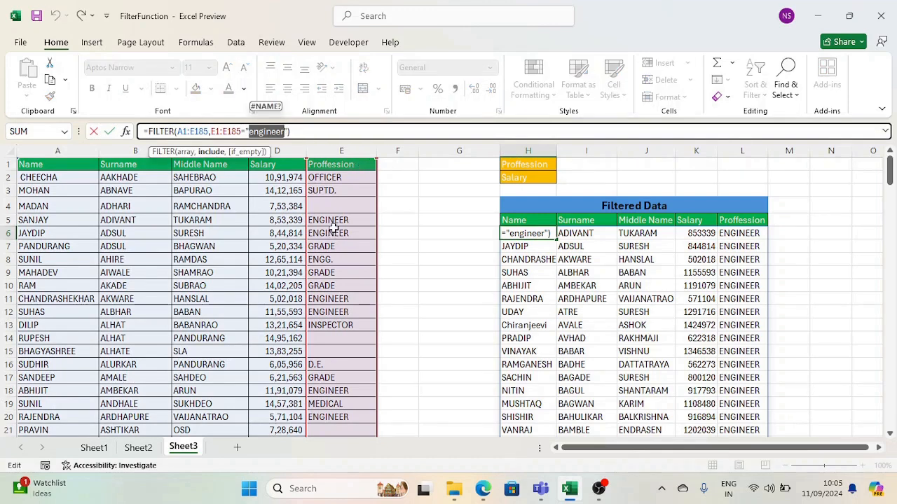
{"action": "key", "text": "Escape"}
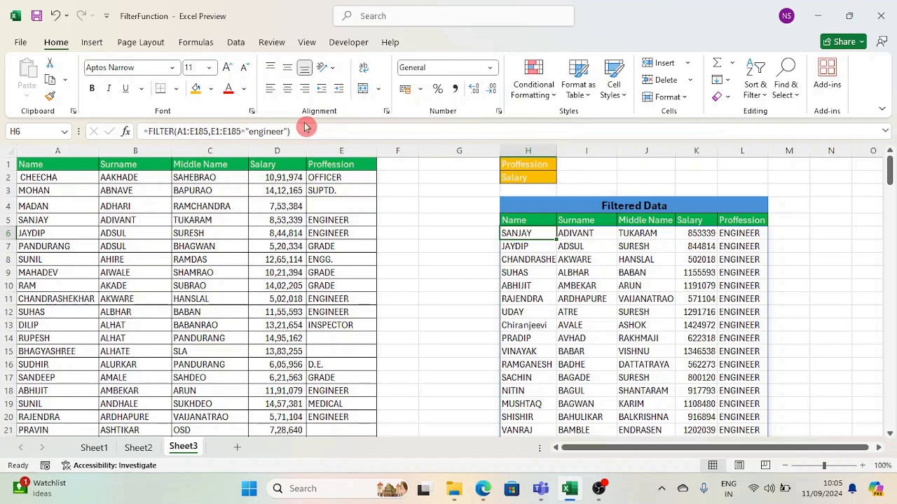
Replace the fixed "engineer" criterion in H6's FILTER with a reference to cell I1.
{"action": "left_click_drag", "start_coordinate": [283, 131], "coordinate": [248, 131]}
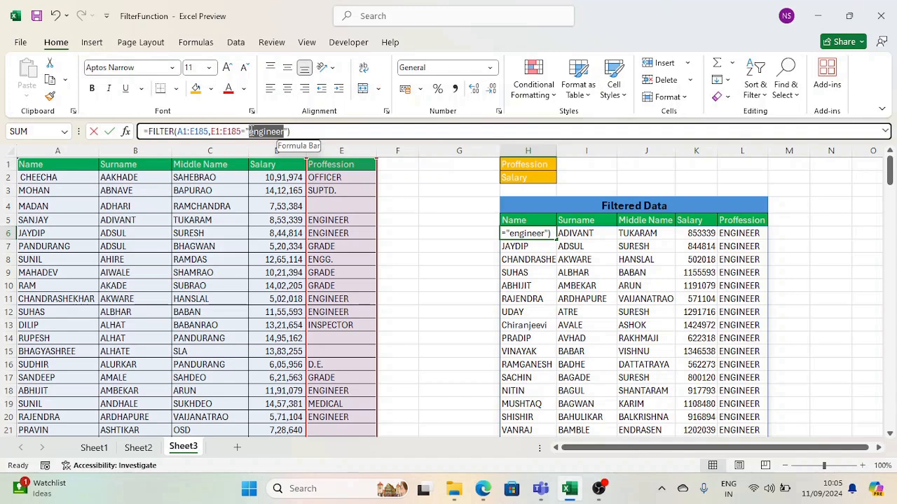
{"action": "key", "text": "Escape"}
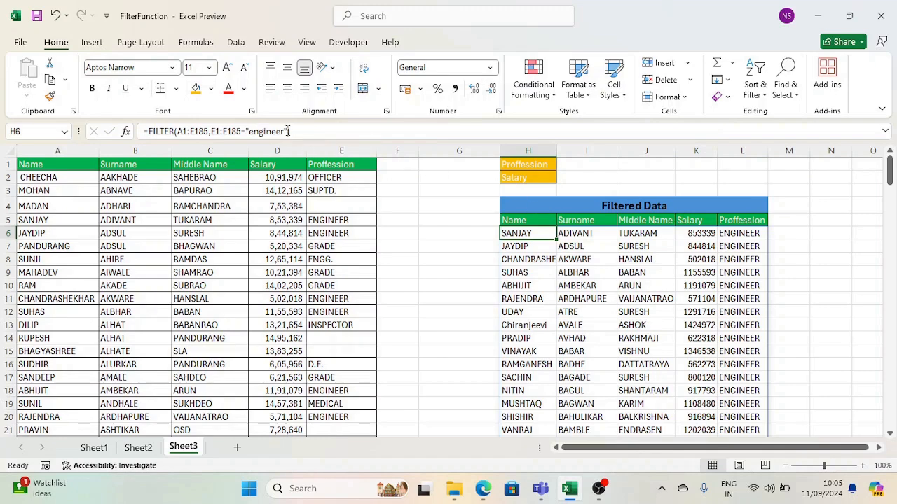
{"action": "left_click", "coordinate": [289, 132]}
{"action": "left_click_drag", "start_coordinate": [287, 131], "coordinate": [245, 131]}
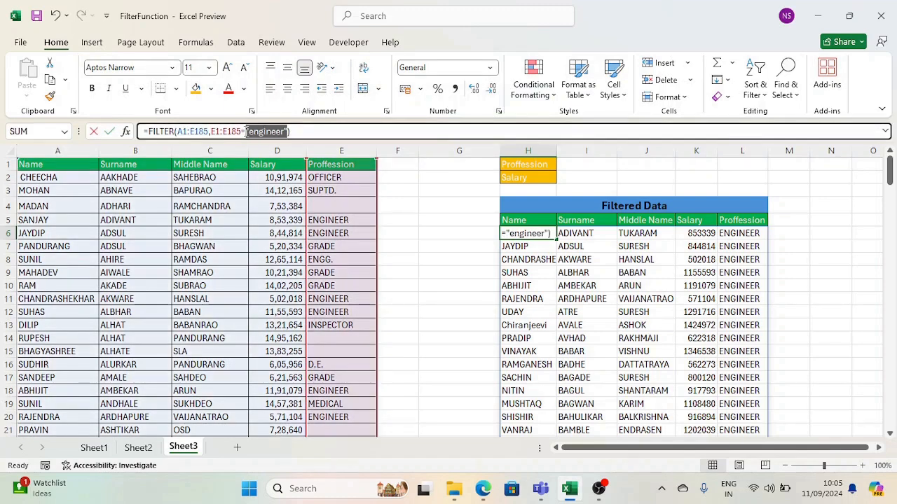
{"action": "key", "text": "BackSpace"}
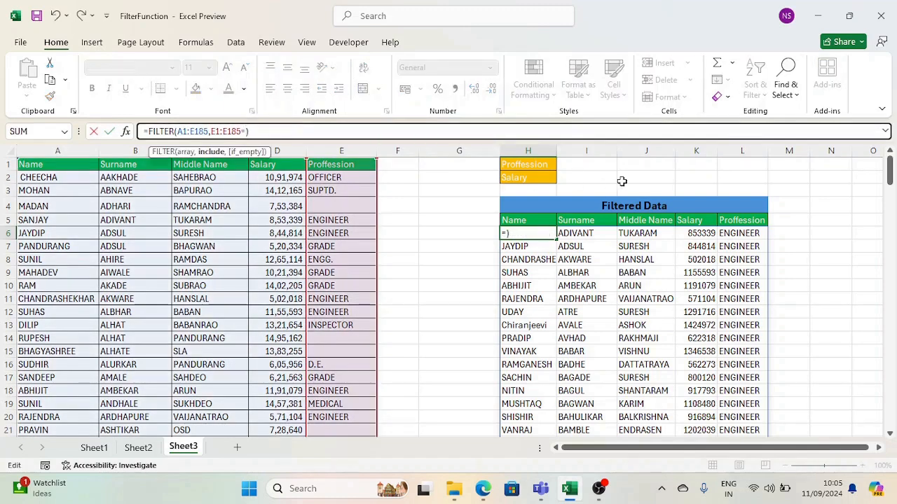
{"action": "left_click", "coordinate": [585, 165]}
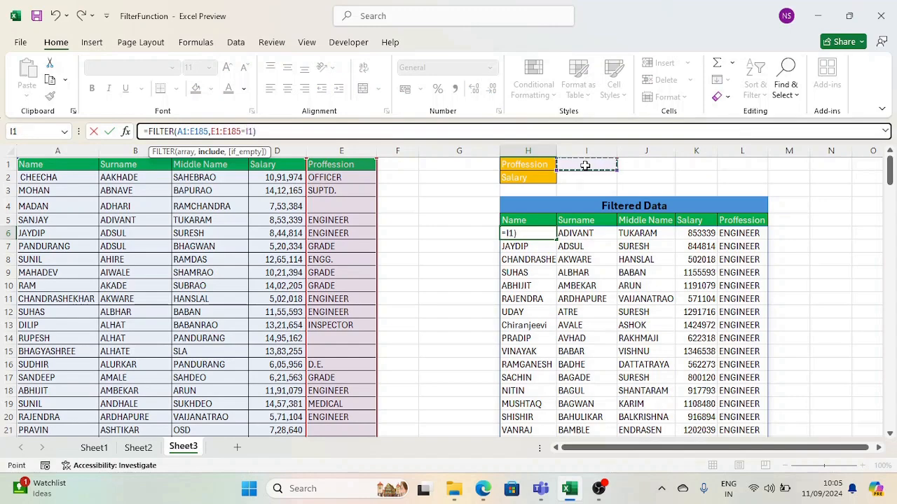
{"action": "key", "text": "Return"}
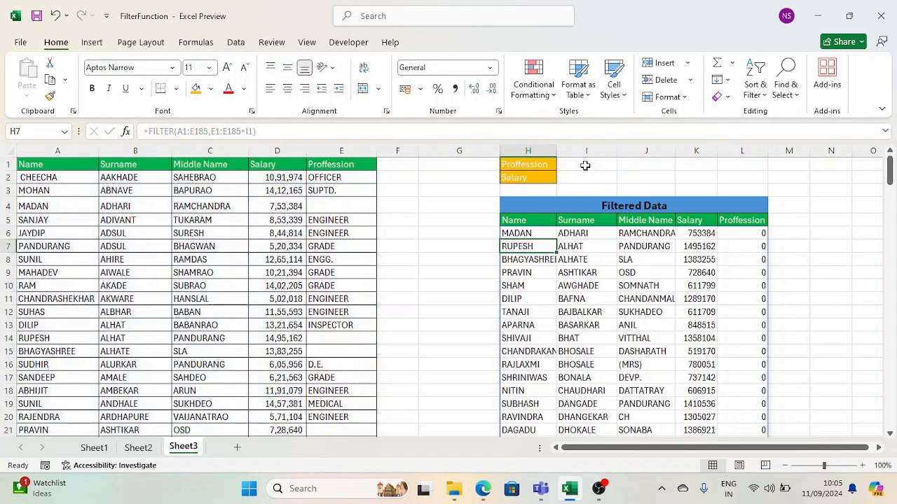
Enter engineer in I1 and scroll through the resulting ENGINEER rows.
{"action": "left_click", "coordinate": [589, 169]}
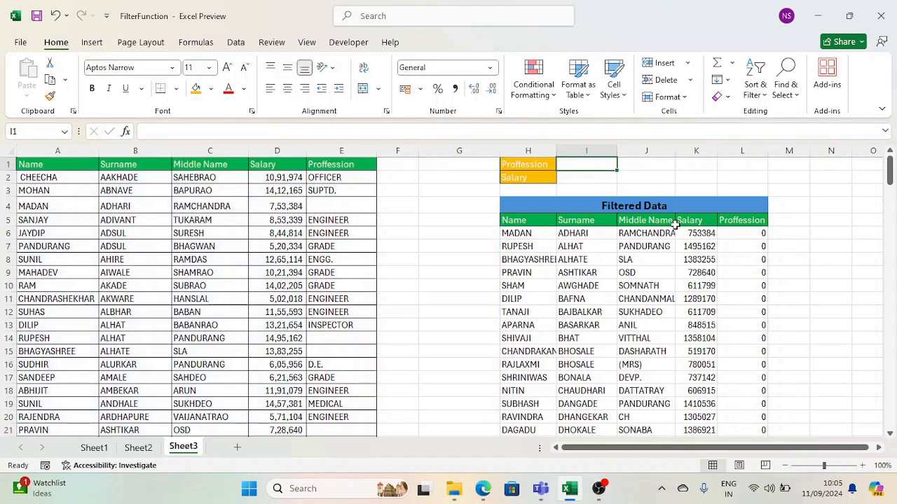
{"action": "scroll", "coordinate": [724, 346], "scroll_direction": "down", "scroll_amount": 5}
{"action": "scroll", "coordinate": [724, 346], "scroll_direction": "up", "scroll_amount": 5}
{"action": "type", "text": "enigineer"}
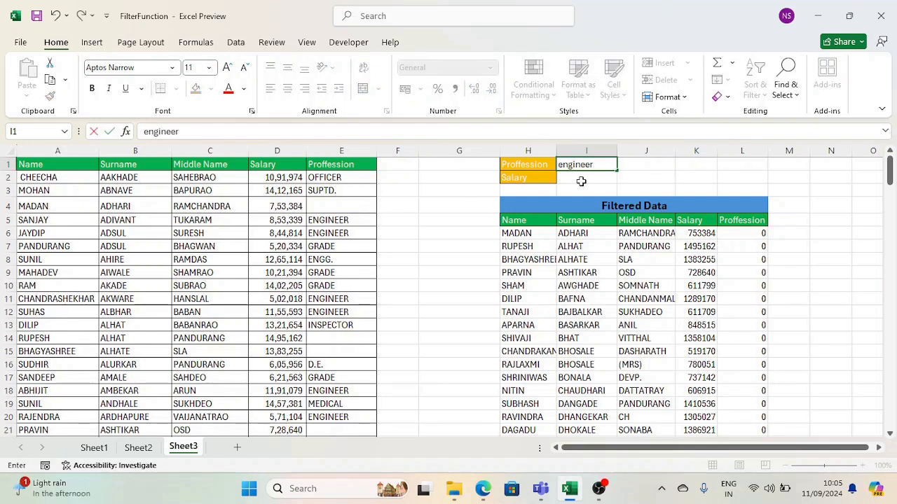
{"action": "key", "text": "Return"}
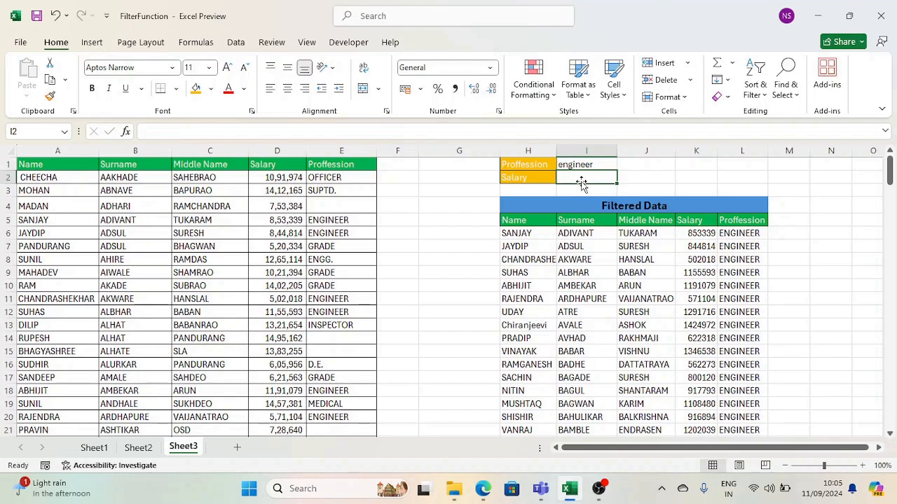
{"action": "scroll", "coordinate": [726, 308], "scroll_direction": "down", "scroll_amount": 7}
{"action": "scroll", "coordinate": [727, 308], "scroll_direction": "down", "scroll_amount": 7}
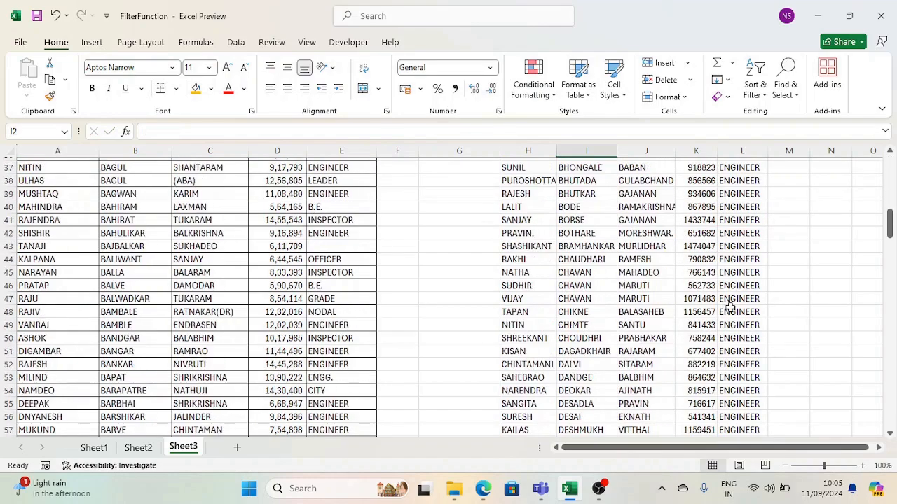
{"action": "scroll", "coordinate": [729, 309], "scroll_direction": "up", "scroll_amount": 10}
{"action": "scroll", "coordinate": [730, 308], "scroll_direction": "up", "scroll_amount": 4}
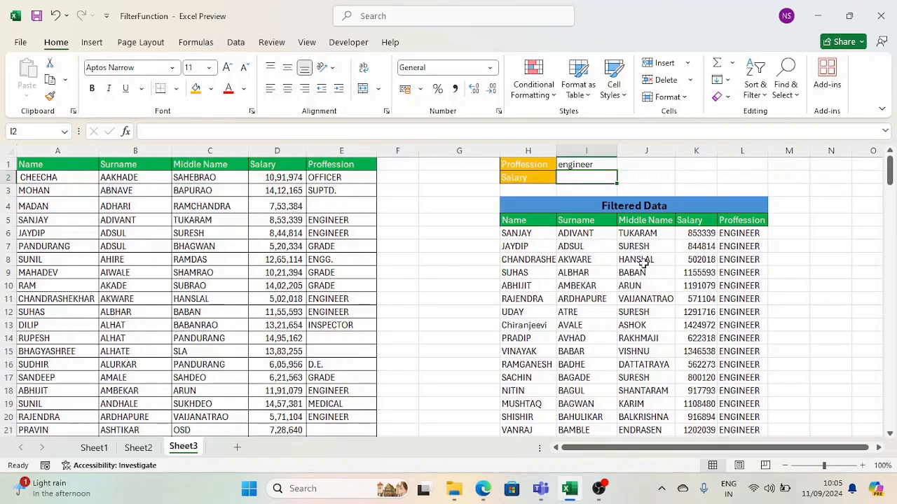
Paste GRADE from E7 into I1 as a value only.
{"action": "left_click", "coordinate": [336, 247]}
{"action": "key", "text": "ctrl+c"}
{"action": "left_click", "coordinate": [575, 169]}
{"action": "key", "text": "ctrl+alt+v"}
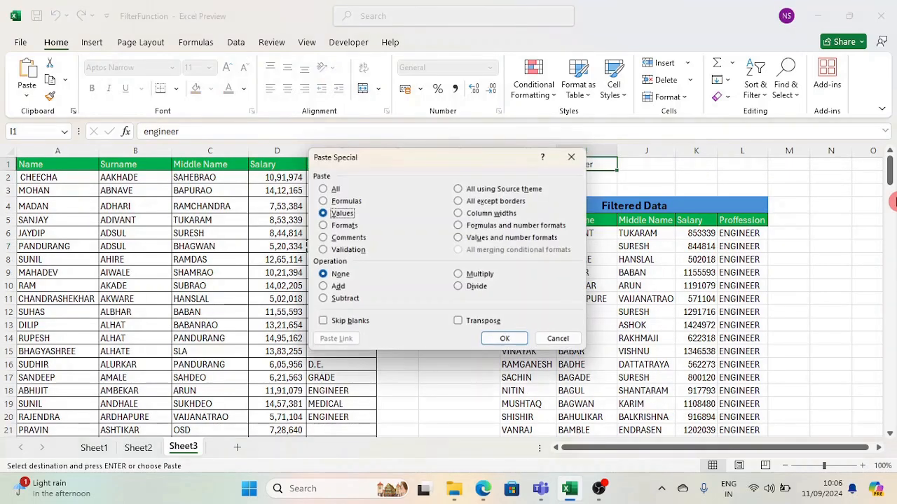
{"action": "key", "text": "v"}
{"action": "key", "text": "Return"}
{"action": "key", "text": "Escape"}
Review the FILTER formula in H6 and the criterion cells H1 and I1.
{"action": "scroll", "coordinate": [721, 250], "scroll_direction": "down", "scroll_amount": 6}
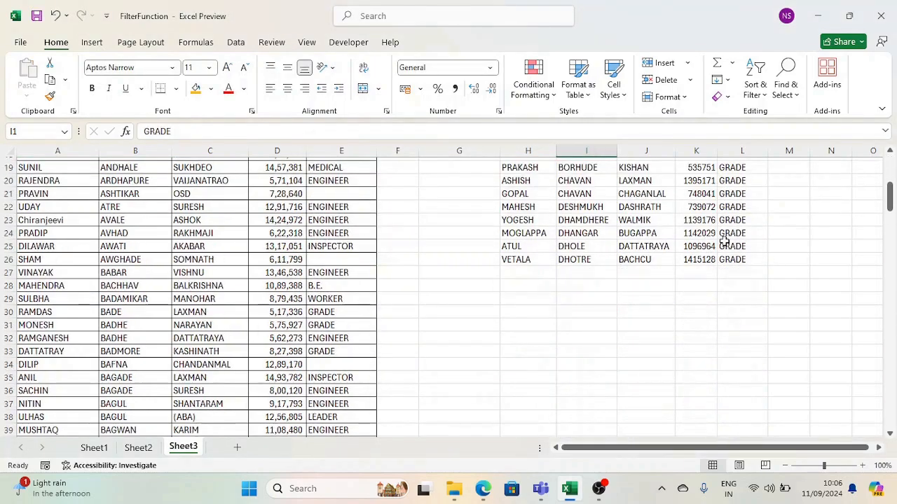
{"action": "scroll", "coordinate": [721, 253], "scroll_direction": "up", "scroll_amount": 6}
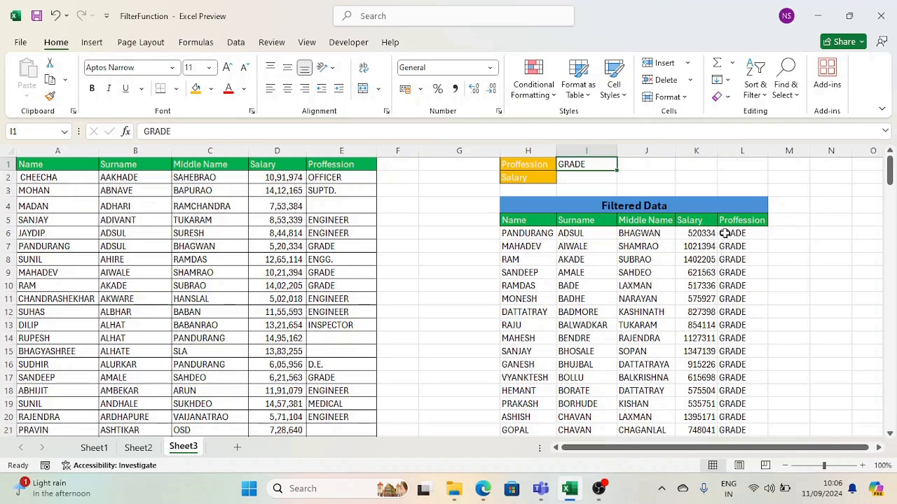
{"action": "left_click", "coordinate": [539, 233]}
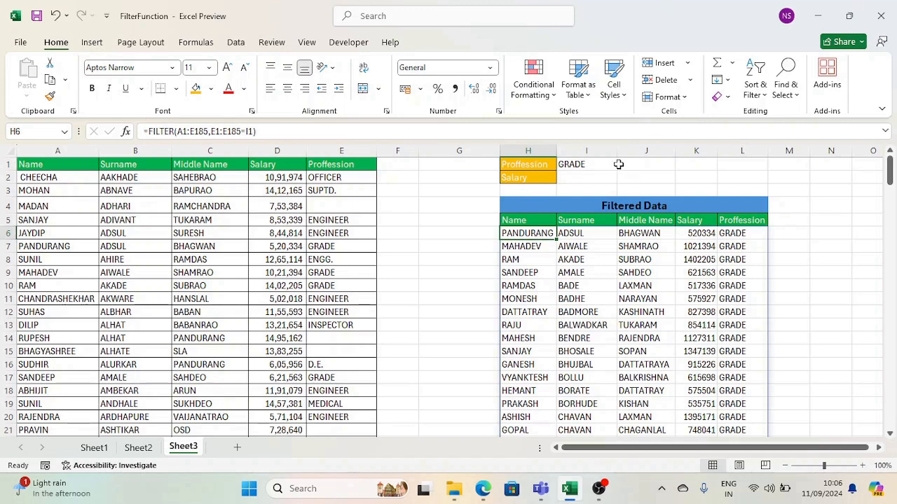
{"action": "left_click", "coordinate": [530, 165]}
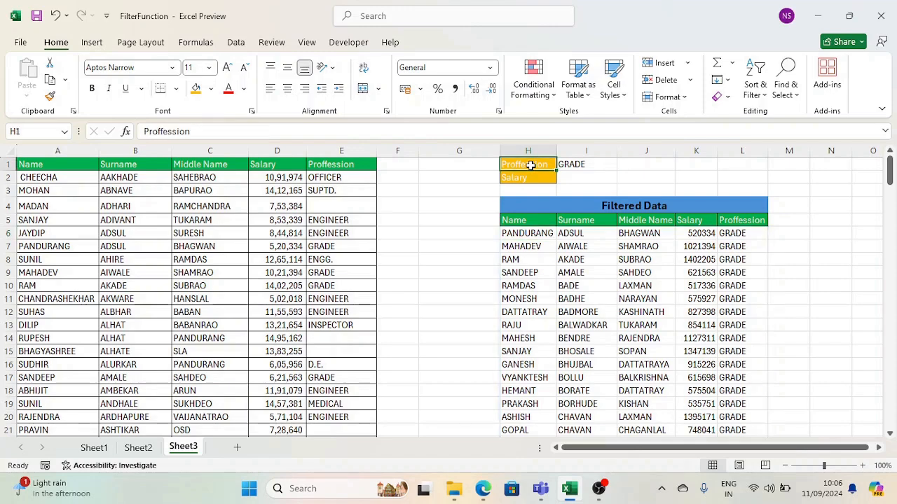
{"action": "left_click", "coordinate": [601, 166]}
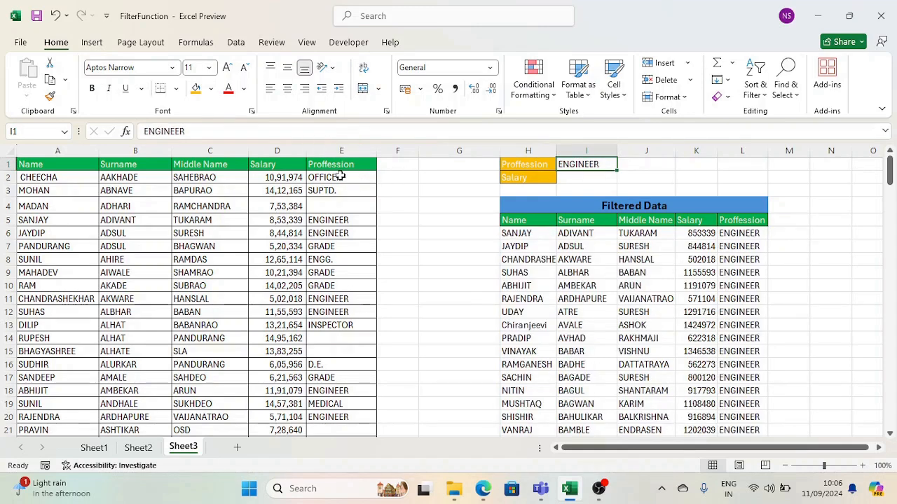
Copy OFFICER from column E into J1 as a second profession.
{"action": "left_click", "coordinate": [341, 176]}
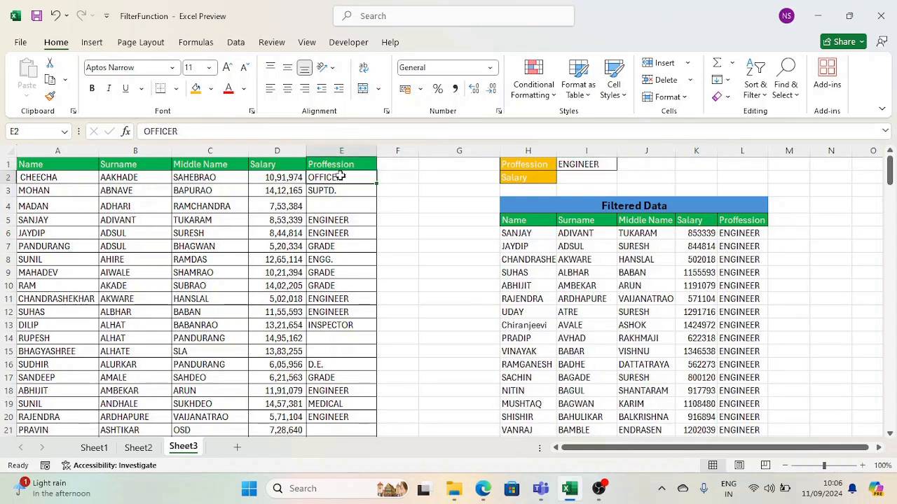
{"action": "key", "text": "ctrl+c"}
{"action": "left_click", "coordinate": [638, 164]}
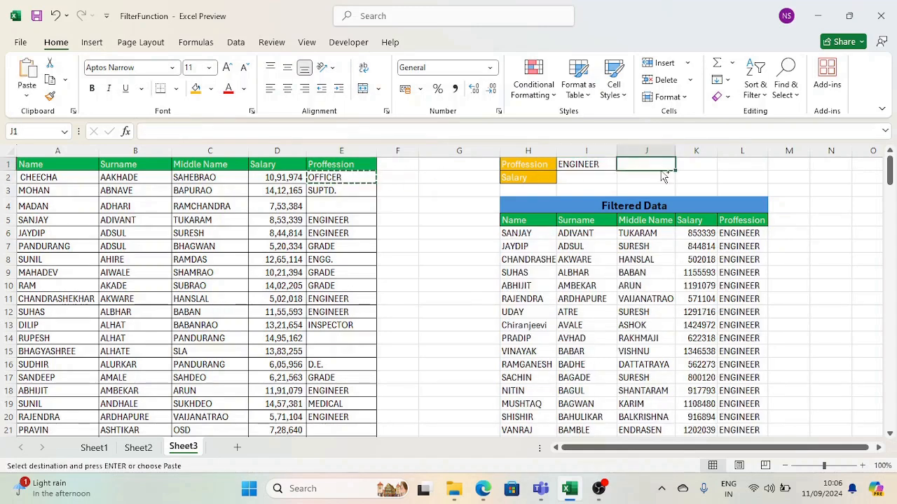
{"action": "key", "text": "ctrl+v"}
{"action": "key", "text": "Escape"}
In H6's formula, wrap the I1 profession condition in parentheses.
{"action": "left_click", "coordinate": [540, 233]}
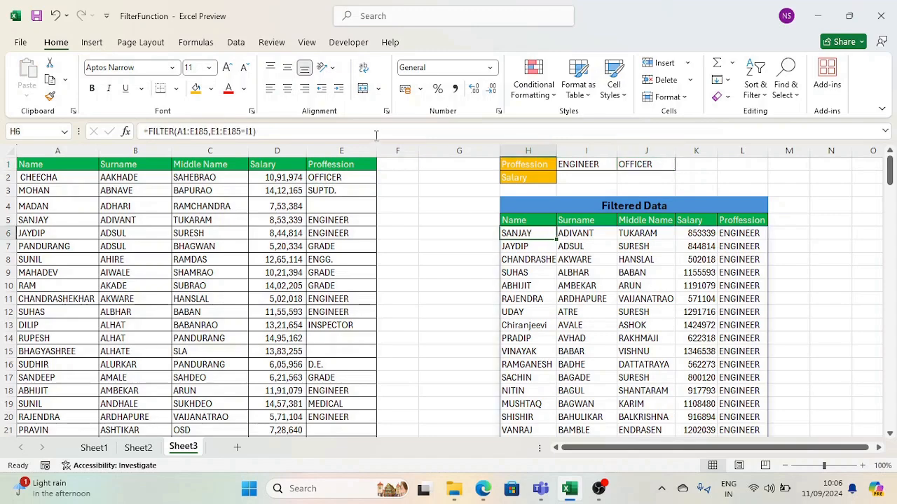
{"action": "left_click", "coordinate": [296, 133]}
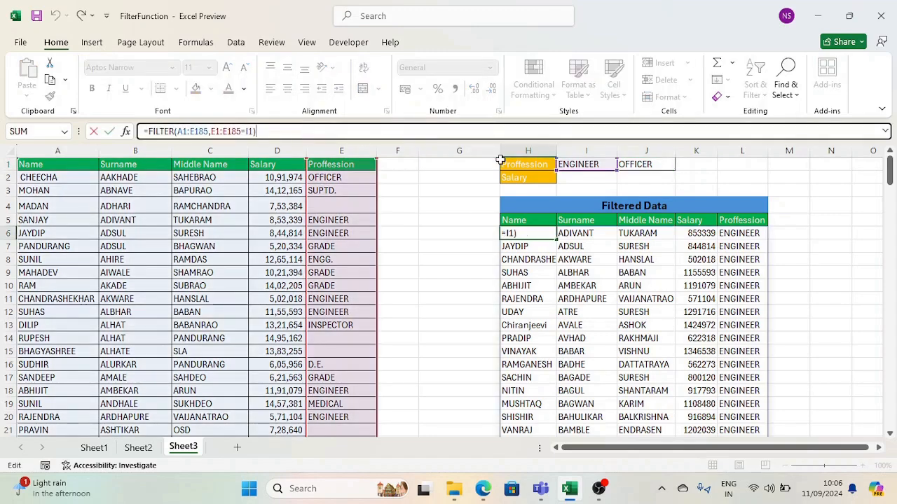
{"action": "key", "text": "BackSpace"}
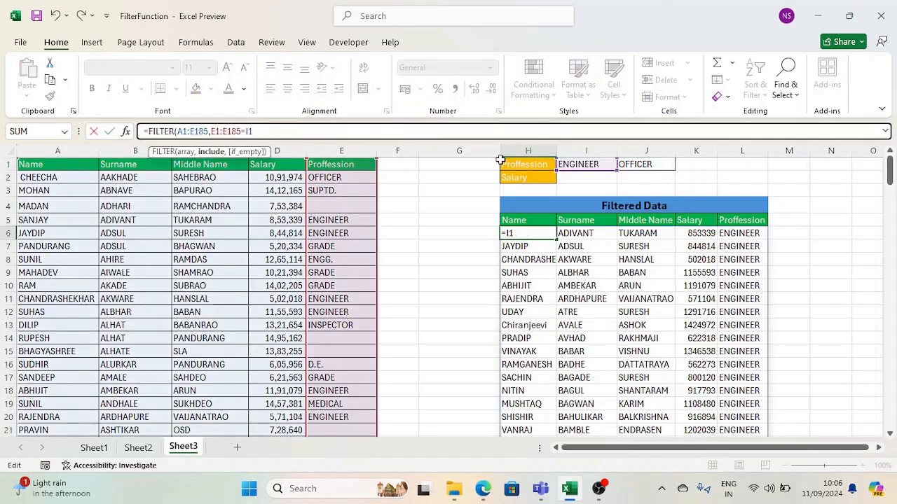
{"action": "left_click", "coordinate": [212, 131]}
{"action": "type", "text": "("}
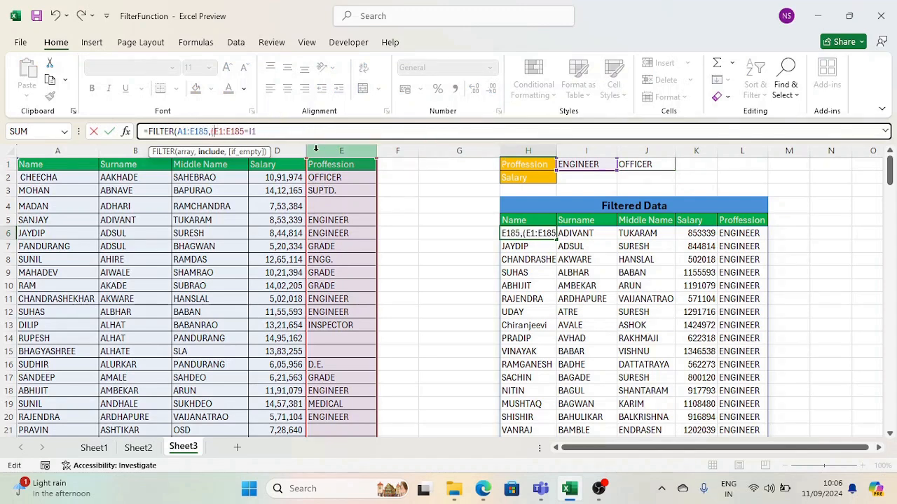
{"action": "left_click", "coordinate": [273, 129]}
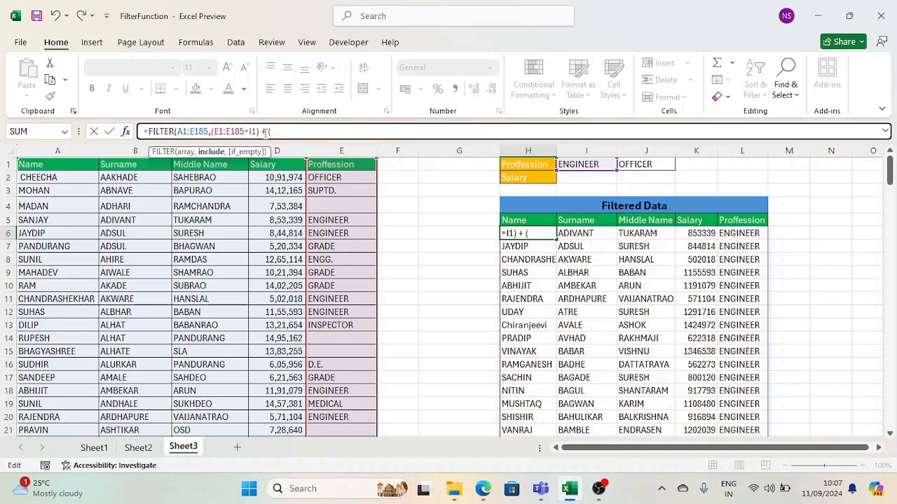
Add a second condition (E1:E185=J1) and commit the two-profession FILTER formula.
{"action": "left_click", "coordinate": [343, 167]}
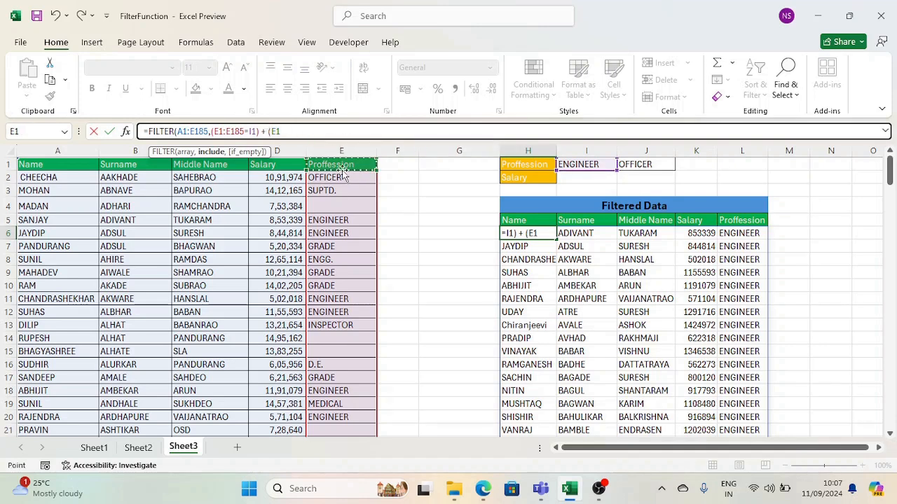
{"action": "scroll", "coordinate": [169, 305], "scroll_direction": "down", "scroll_amount": 17}
{"action": "scroll", "coordinate": [289, 326], "scroll_direction": "down", "scroll_amount": 20}
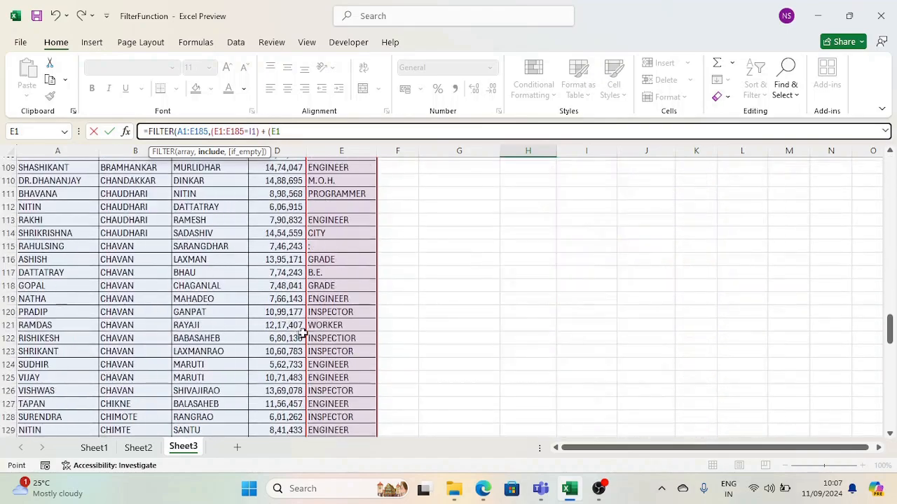
{"action": "left_click_drag", "start_coordinate": [337, 364], "coordinate": [336, 375]}
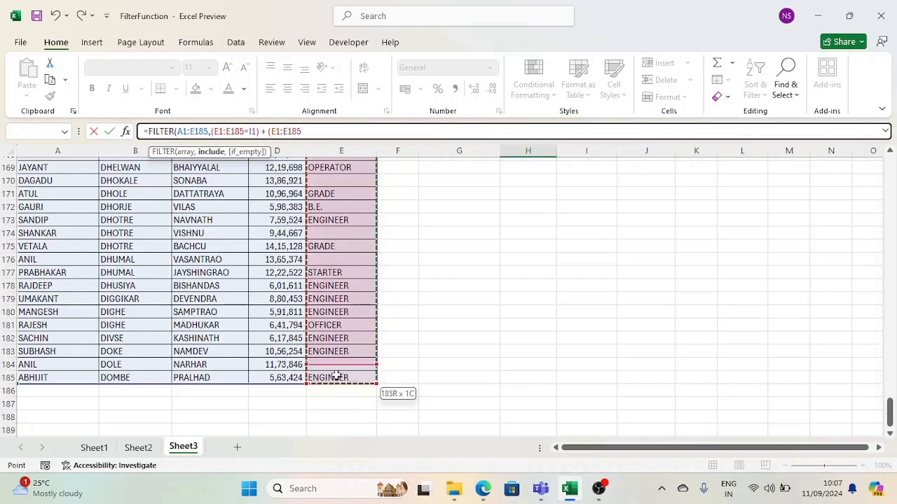
{"action": "scroll", "coordinate": [336, 376], "scroll_direction": "up", "scroll_amount": 20}
{"action": "scroll", "coordinate": [336, 376], "scroll_direction": "up", "scroll_amount": 1}
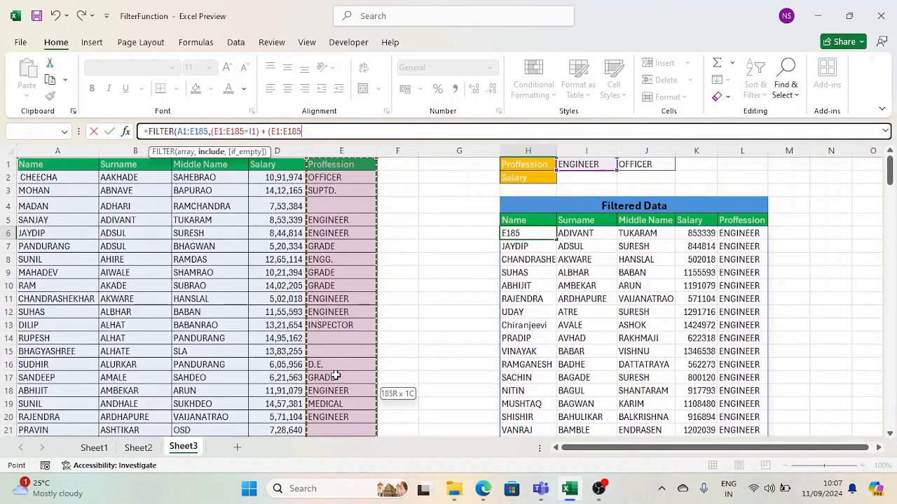
{"action": "type", "text": "="}
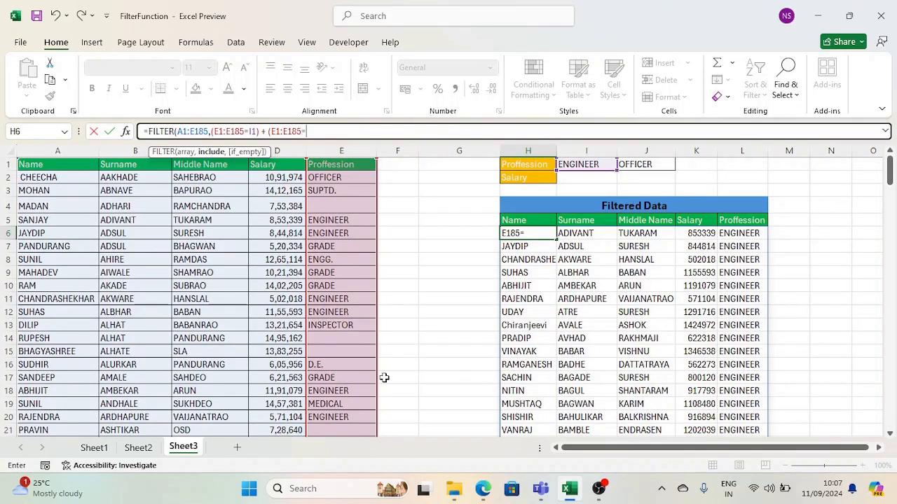
{"action": "left_click", "coordinate": [652, 164]}
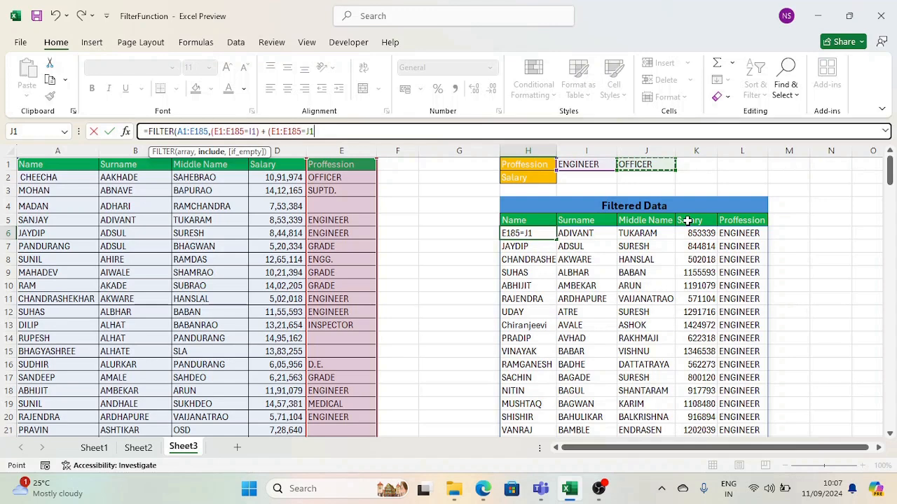
{"action": "type", "text": "))"}
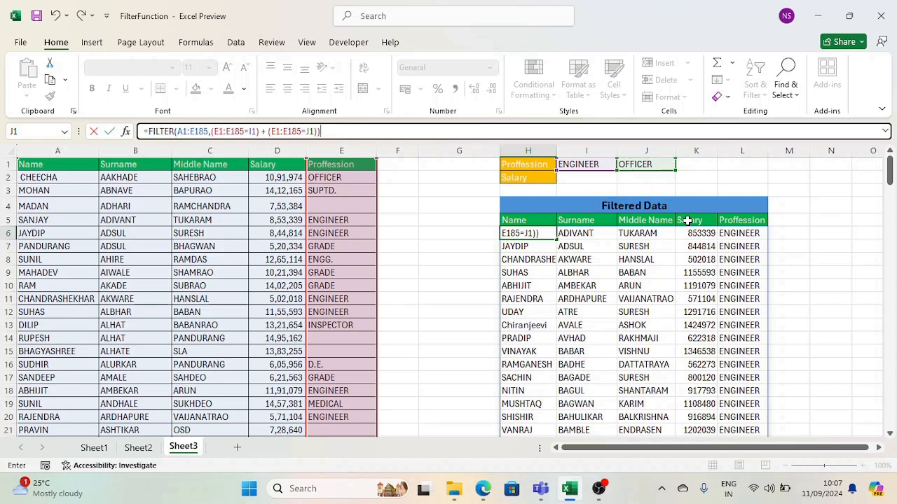
{"action": "key", "text": "Return"}
Check that the results include both ENGINEER and OFFICER rows.
{"action": "scroll", "coordinate": [665, 278], "scroll_direction": "down", "scroll_amount": 4}
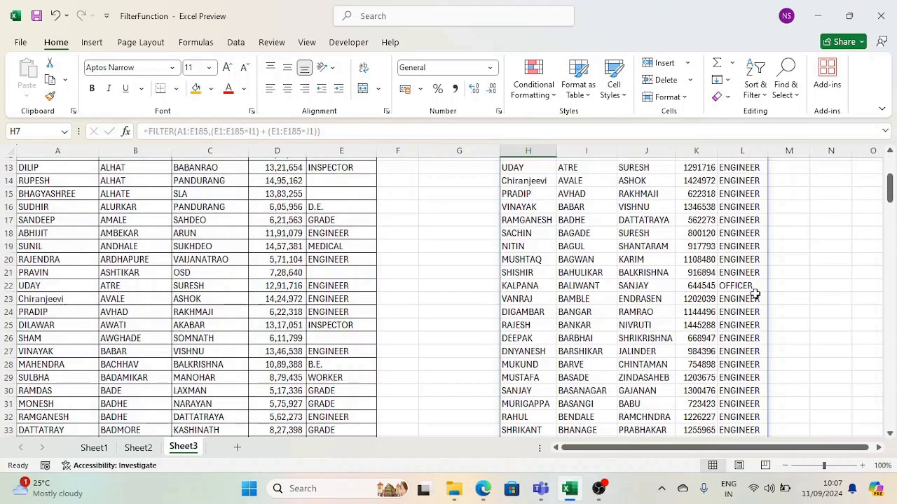
{"action": "scroll", "coordinate": [754, 294], "scroll_direction": "up", "scroll_amount": 2}
{"action": "scroll", "coordinate": [744, 255], "scroll_direction": "up", "scroll_amount": 2}
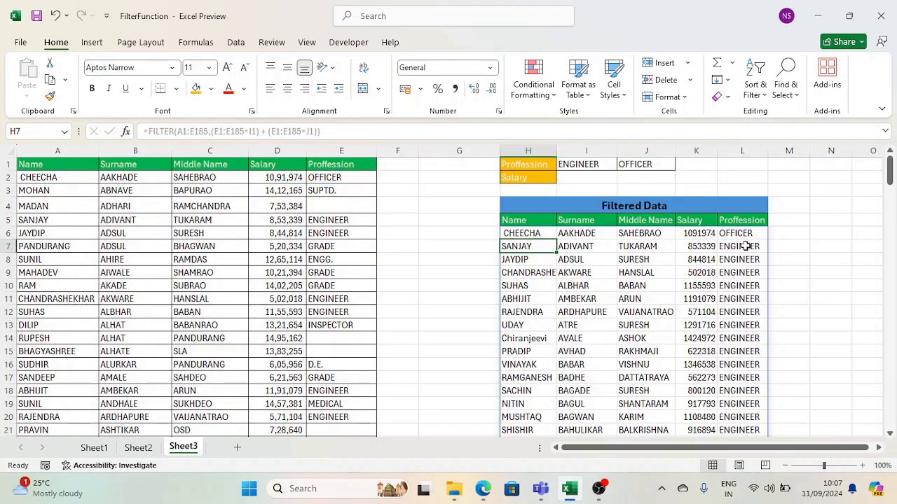
{"action": "left_click_drag", "start_coordinate": [746, 233], "coordinate": [743, 247]}
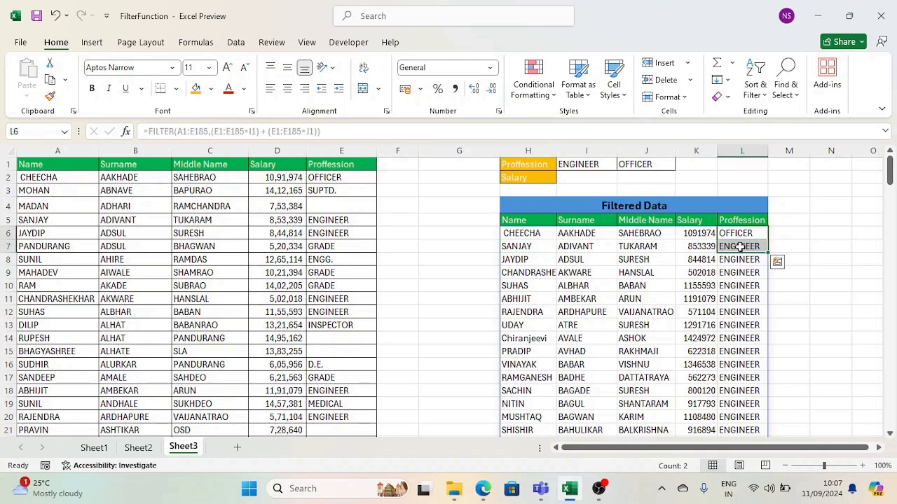
{"action": "left_click", "coordinate": [750, 234]}
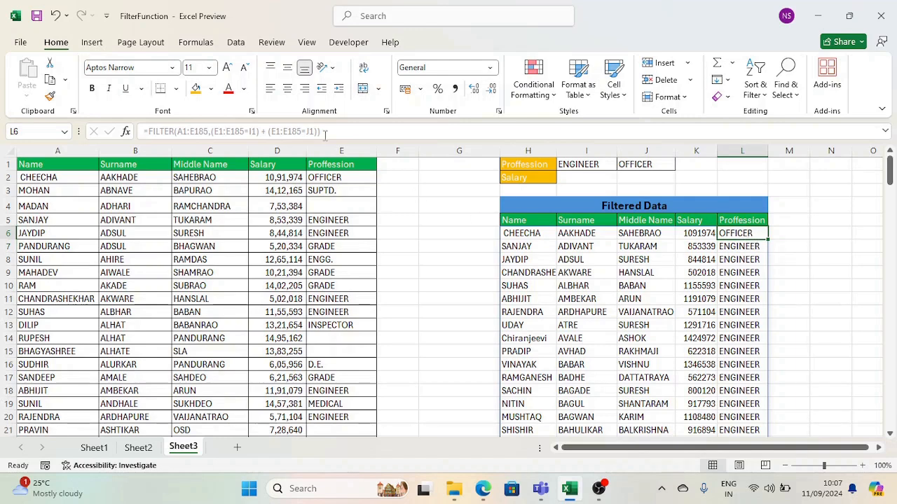
{"action": "left_click", "coordinate": [536, 236]}
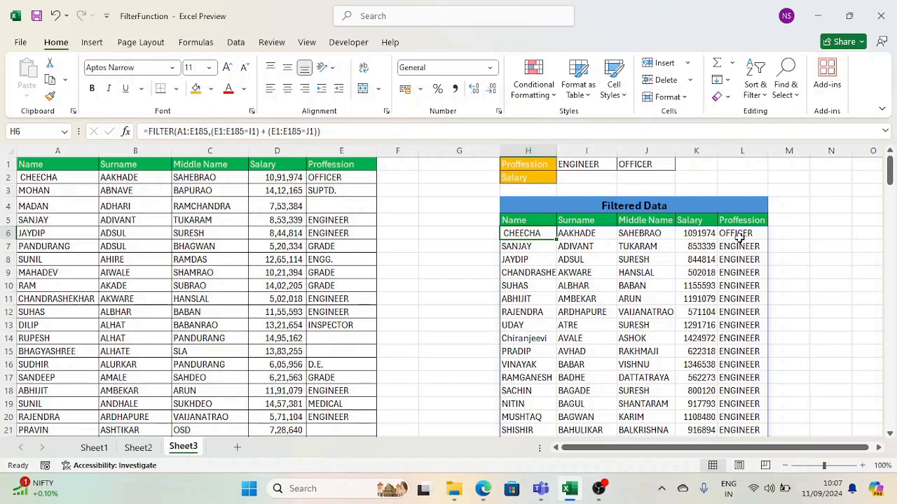
{"action": "left_click", "coordinate": [335, 130]}
Group the two profession conditions in H6's formula inside extra parentheses.
{"action": "key", "text": "BackSpace"}
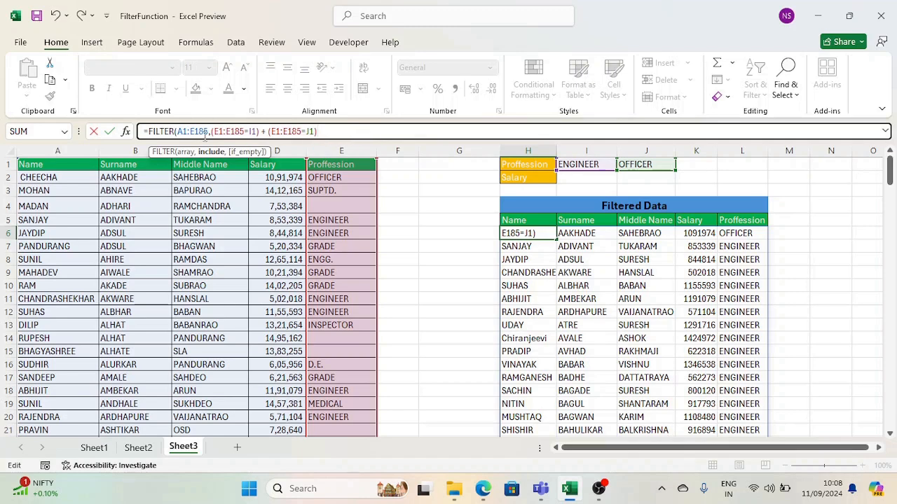
{"action": "left_click", "coordinate": [212, 131]}
{"action": "type", "text": "(("}
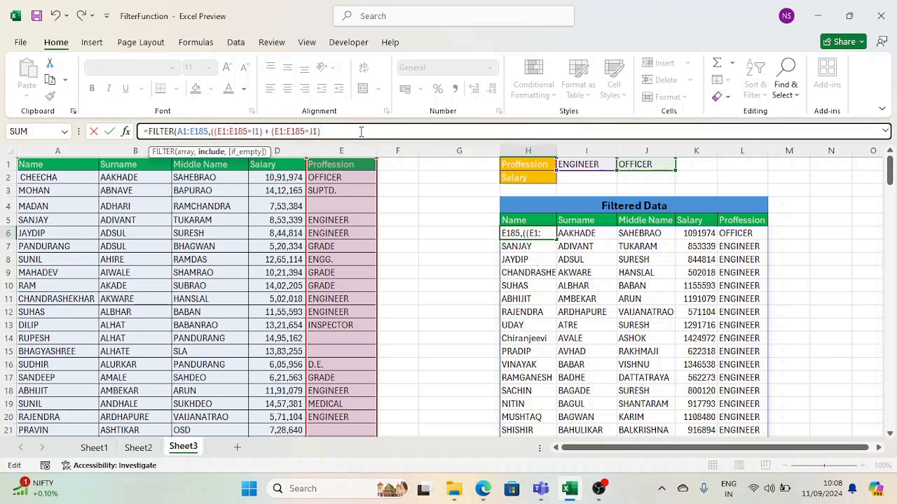
{"action": "left_click", "coordinate": [360, 131]}
{"action": "left_click", "coordinate": [244, 131]}
{"action": "left_click", "coordinate": [324, 130]}
Multiply by the salary condition (D1:D185>=I2) and commit the formula.
{"action": "type", "text": "("}
{"action": "left_click", "coordinate": [290, 162]}
{"action": "scroll", "coordinate": [300, 193], "scroll_direction": "down", "scroll_amount": 12}
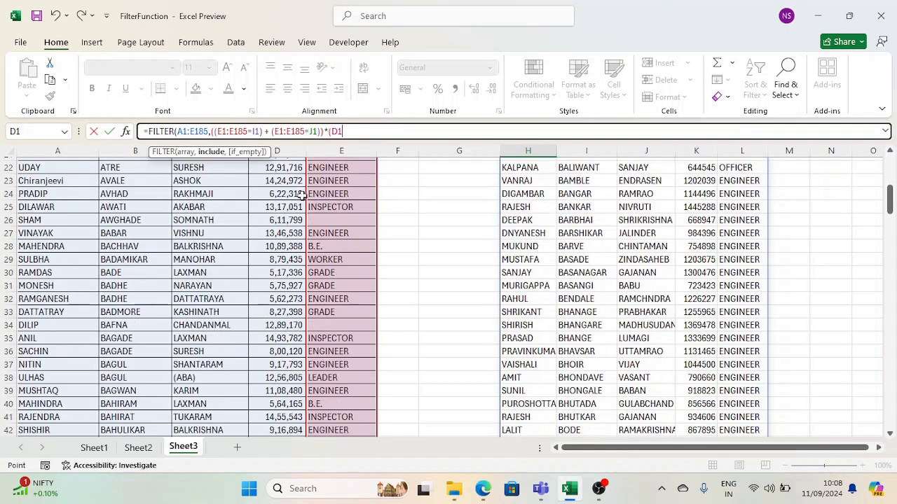
{"action": "left_click_drag", "start_coordinate": [890, 224], "coordinate": [892, 424]}
{"action": "left_click", "coordinate": [275, 415], "text": "shift"}
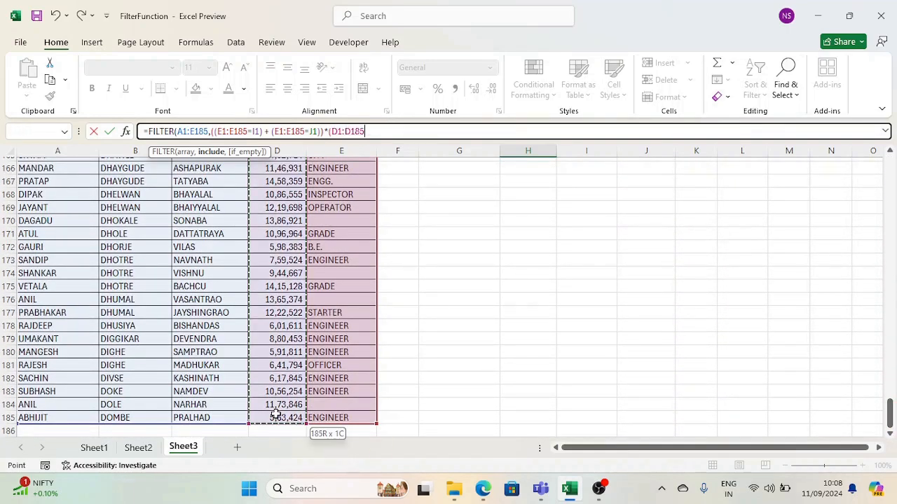
{"action": "key", "text": "ctrl+BackSpace"}
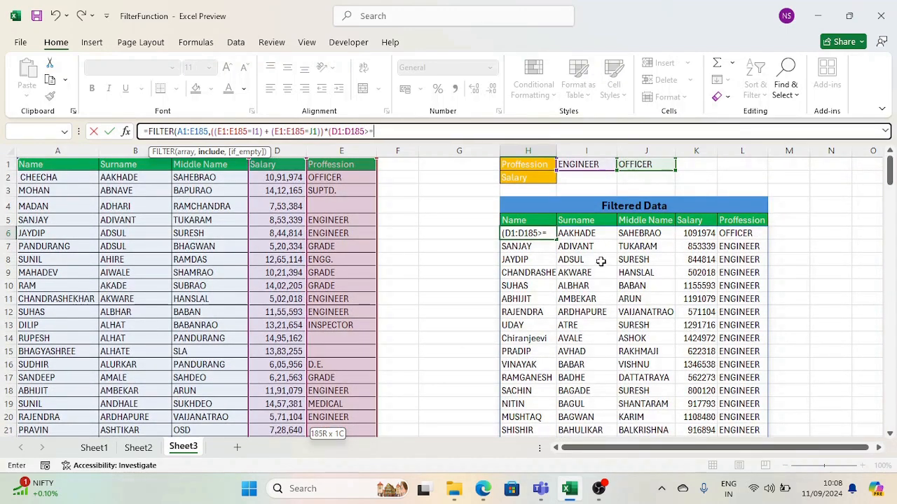
{"action": "left_click", "coordinate": [578, 178]}
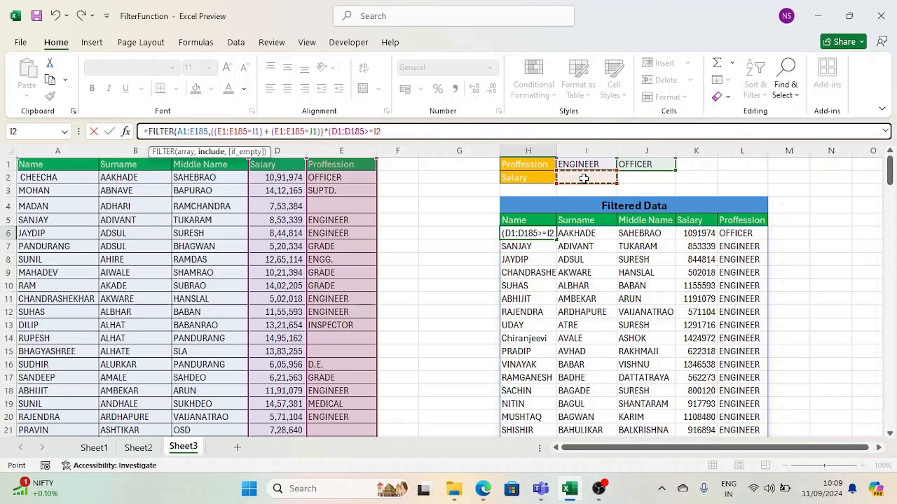
{"action": "type", "text": ")"}
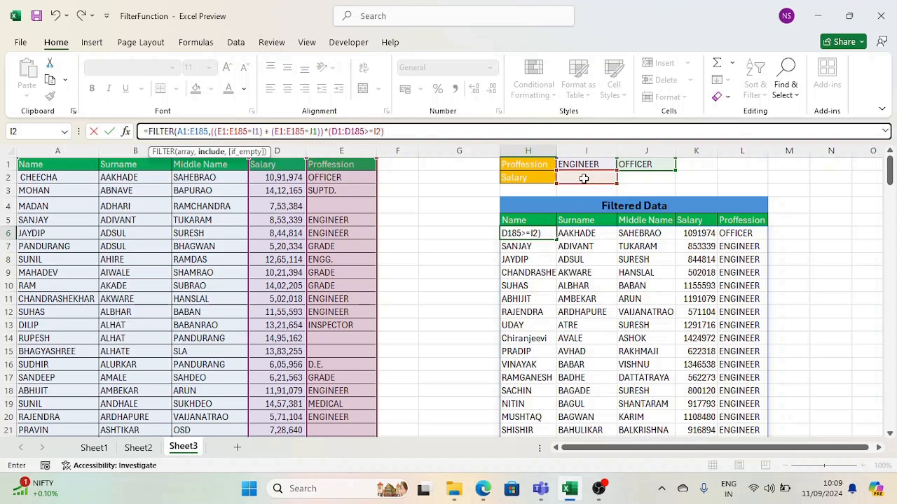
{"action": "type", "text": ")"}
{"action": "key", "text": "Return"}
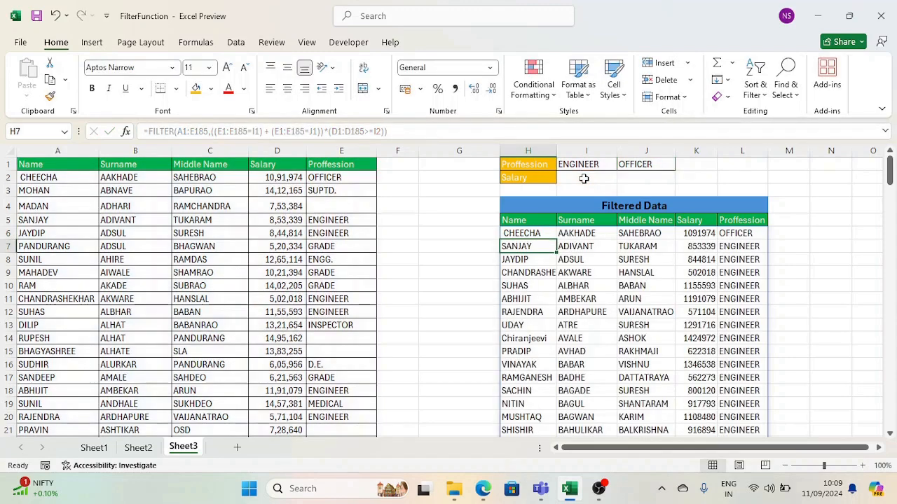
{"action": "key", "text": "Up"}
{"action": "left_click", "coordinate": [583, 179]}
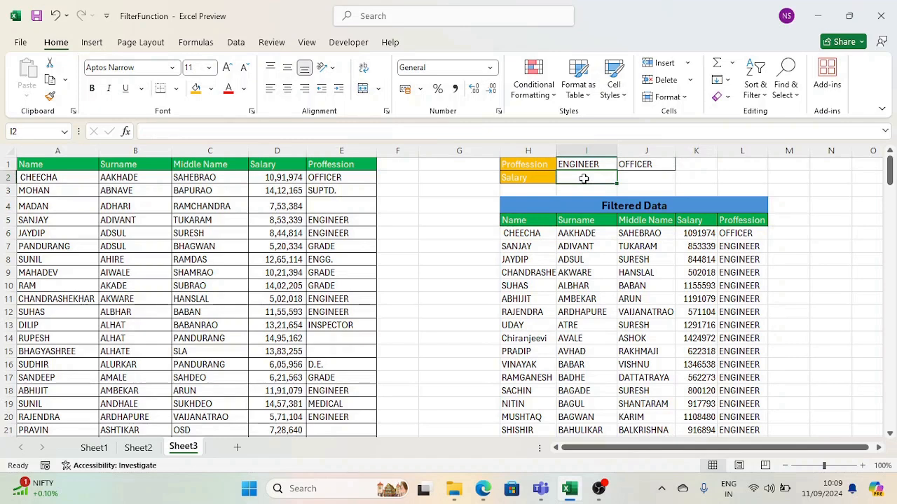
Enter 1000000 in I2 and check the remaining results, such as salary 1091974.
{"action": "type", "text": "1"}
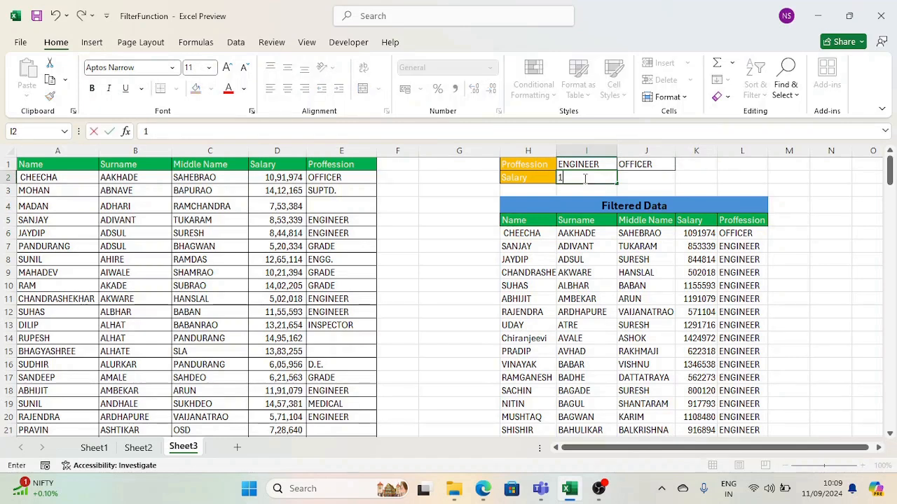
{"action": "type", "text": "000000"}
{"action": "key", "text": "Return"}
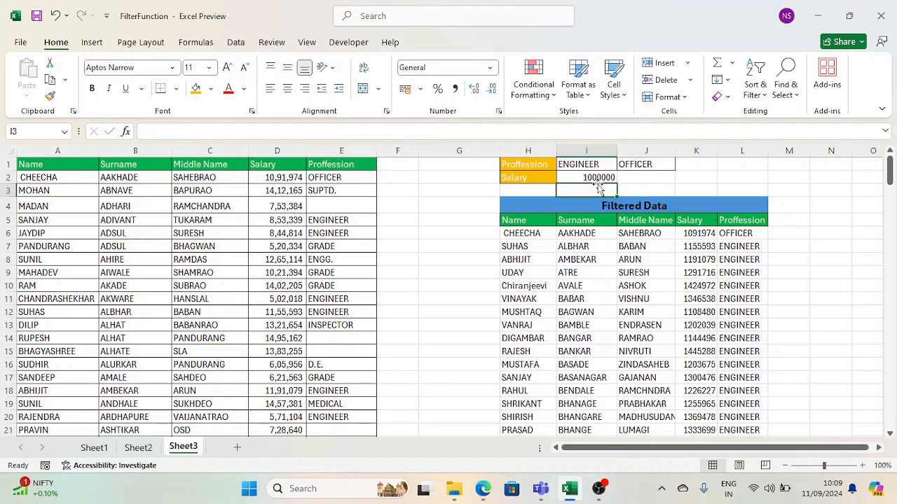
{"action": "scroll", "coordinate": [709, 331], "scroll_direction": "down", "scroll_amount": 3}
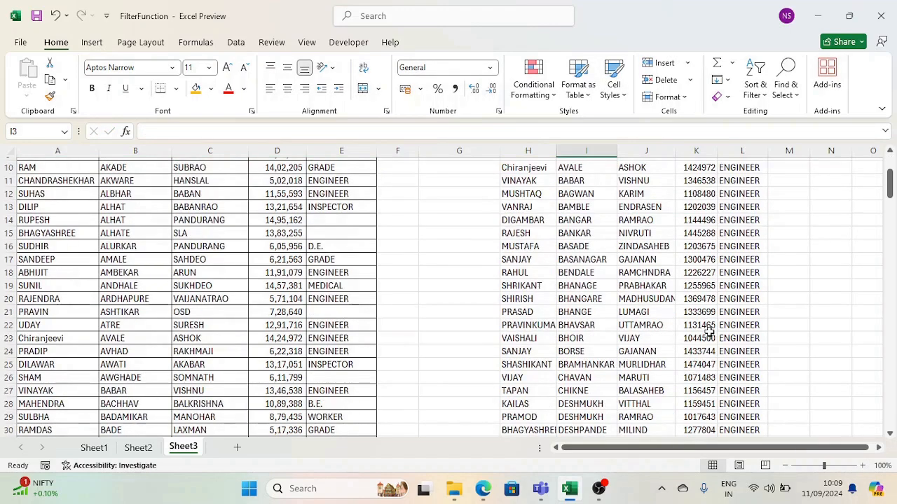
{"action": "scroll", "coordinate": [706, 330], "scroll_direction": "up", "scroll_amount": 3}
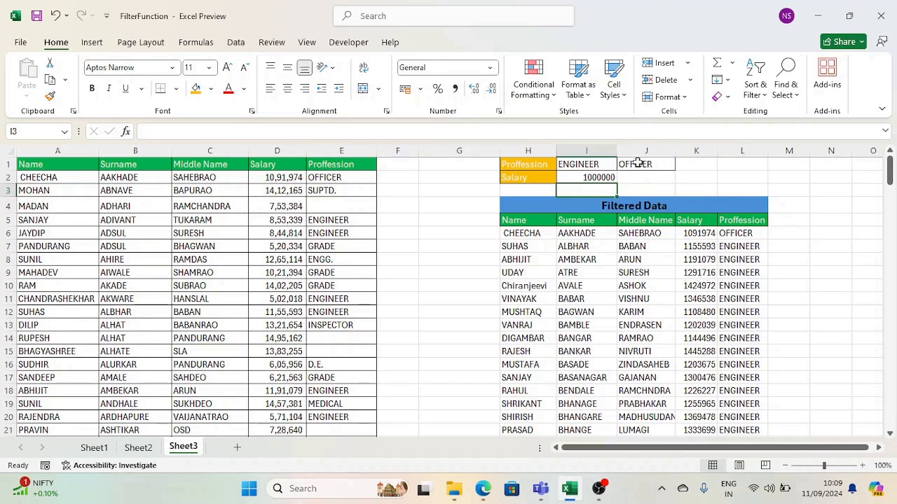
{"action": "left_click", "coordinate": [754, 235]}
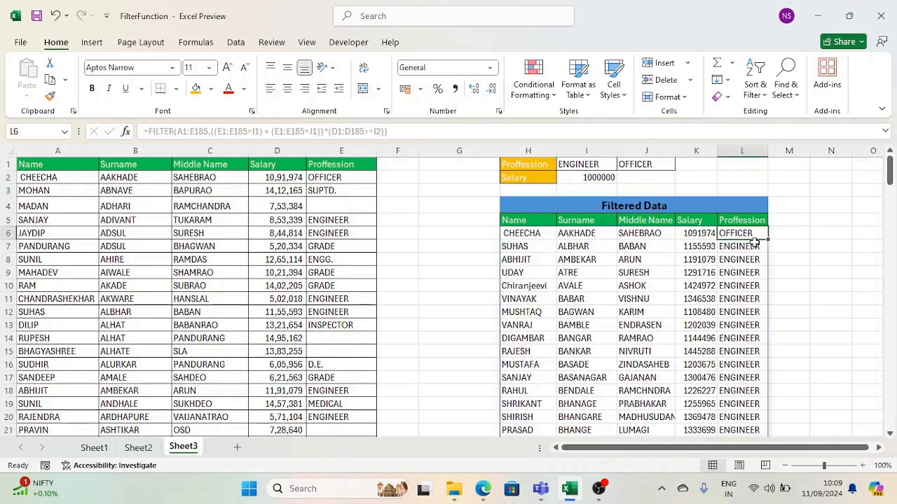
{"action": "left_click", "coordinate": [754, 246]}
{"action": "left_click", "coordinate": [701, 232]}
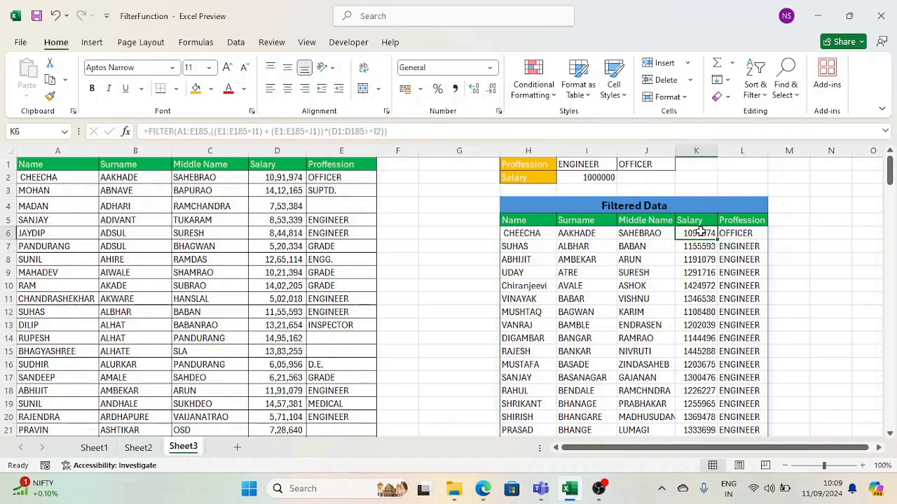
{"action": "scroll", "coordinate": [677, 282], "scroll_direction": "down", "scroll_amount": 4}
{"action": "scroll", "coordinate": [677, 282], "scroll_direction": "up", "scroll_amount": 4}
{"action": "left_click", "coordinate": [585, 178]}
Change the salary threshold in I2 to 1200000.
{"action": "left_click", "coordinate": [148, 131]}
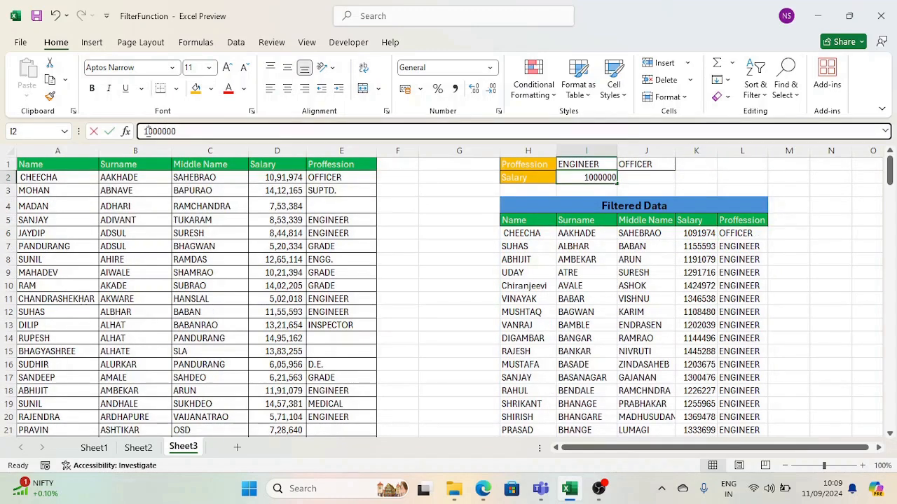
{"action": "key", "text": "Delete"}
{"action": "type", "text": "2"}
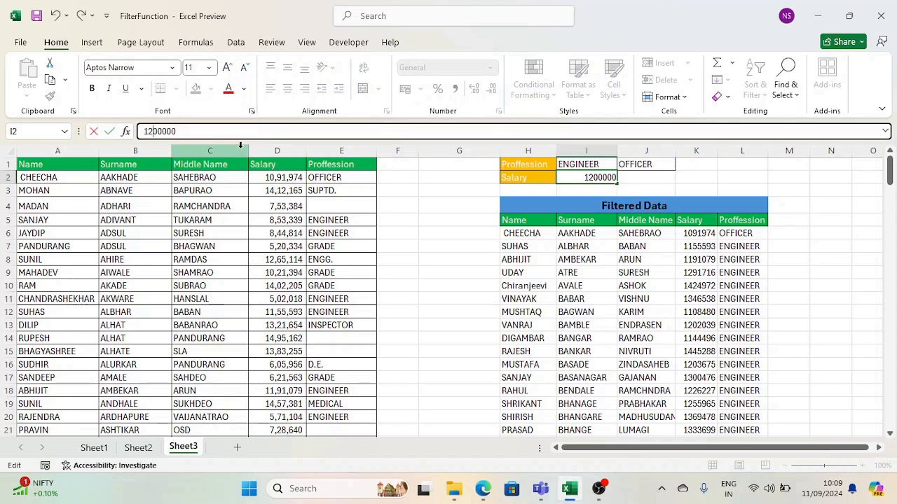
{"action": "key", "text": "Return"}
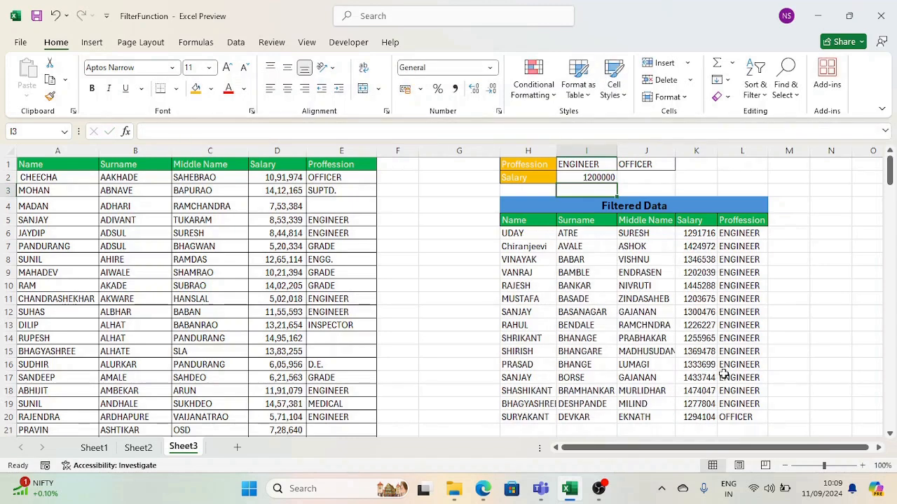
Review H6's FILTER formula and the filtered salary values.
{"action": "left_click", "coordinate": [522, 233]}
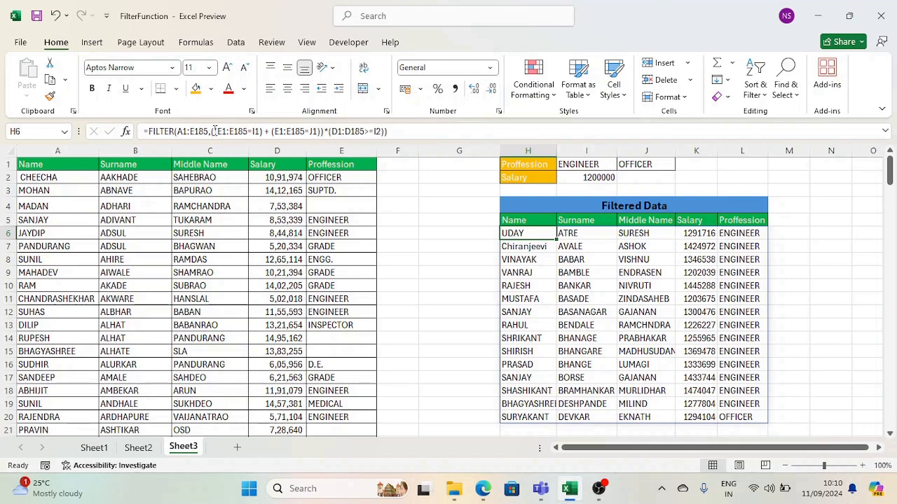
{"action": "left_click_drag", "start_coordinate": [211, 132], "coordinate": [323, 133]}
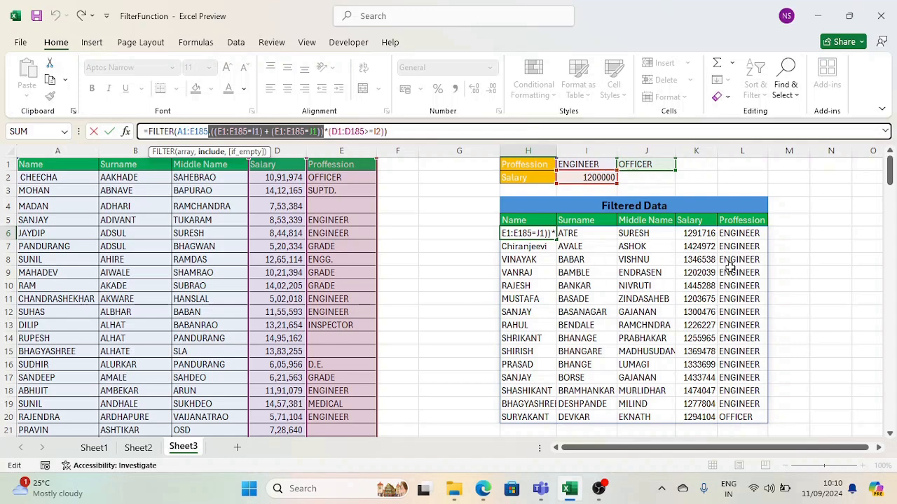
{"action": "key", "text": "ctrl+Return"}
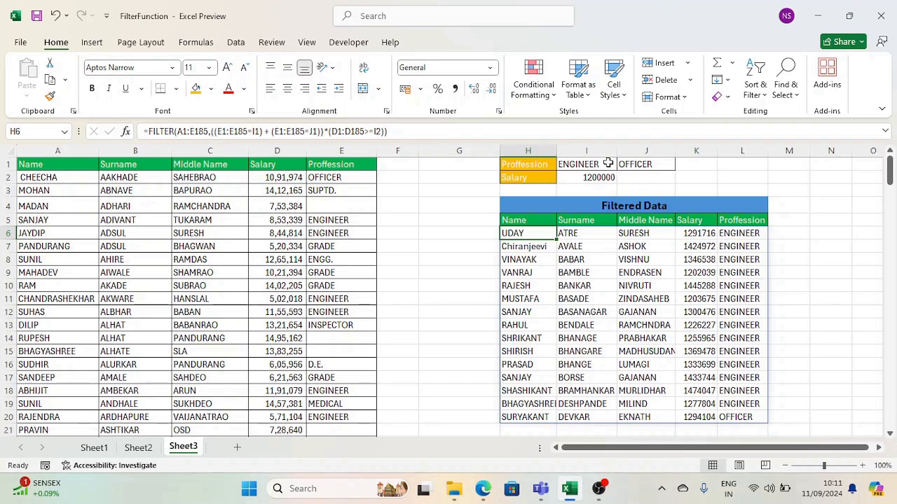
{"action": "left_click_drag", "start_coordinate": [706, 222], "coordinate": [696, 417]}
{"action": "left_click", "coordinate": [691, 233]}
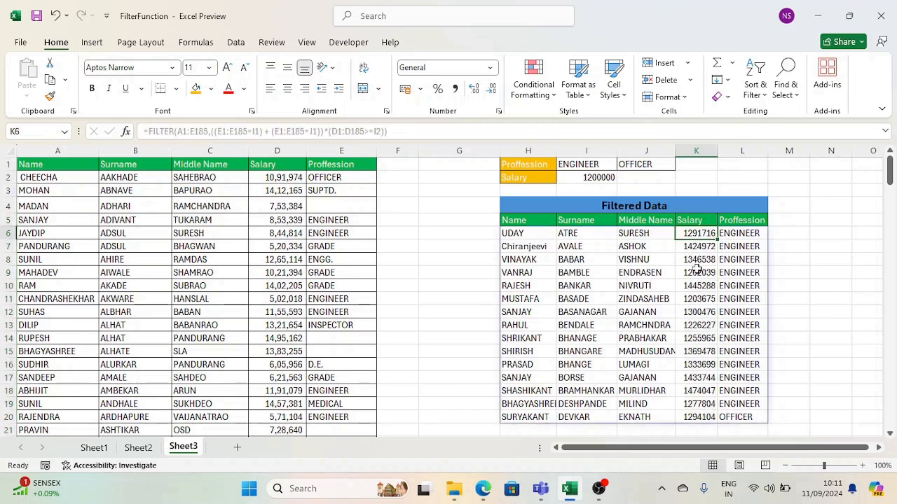
{"action": "left_click", "coordinate": [537, 234]}
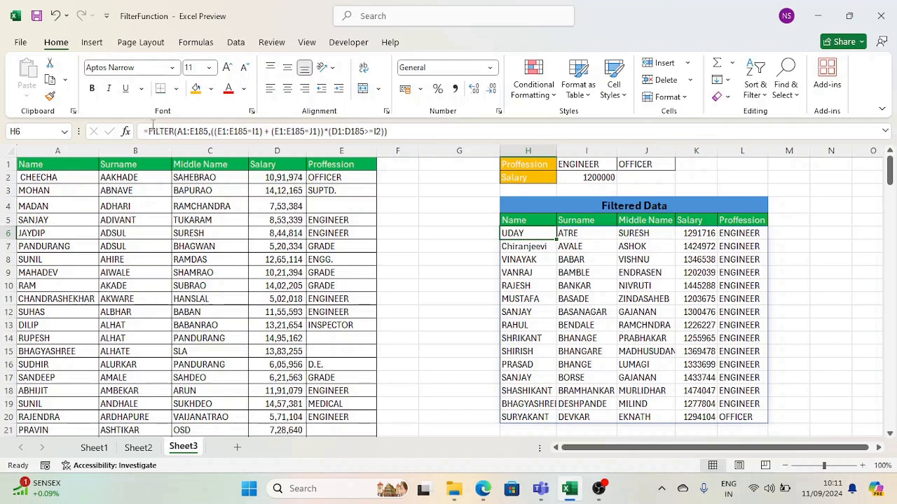
{"action": "left_click", "coordinate": [151, 131]}
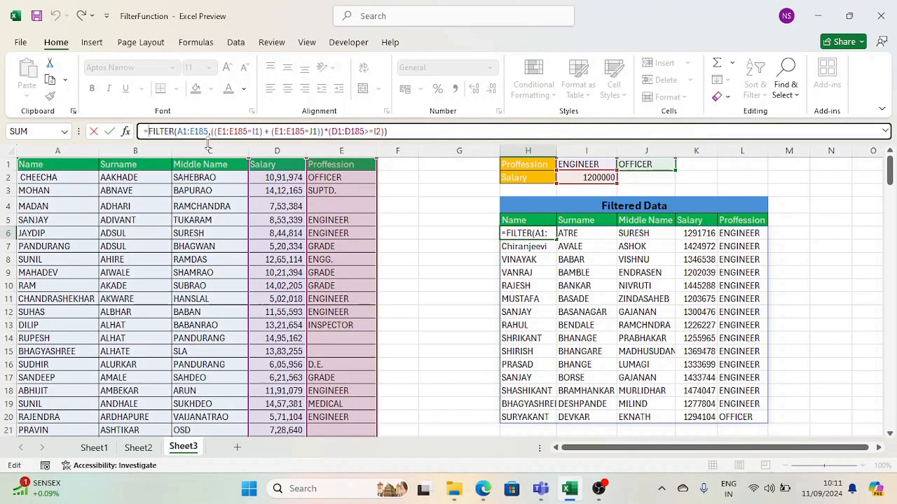
Wrap H6's FILTER in SORT(…, 4, -1) to sort by salary, highest first.
{"action": "key", "text": "shift+End"}
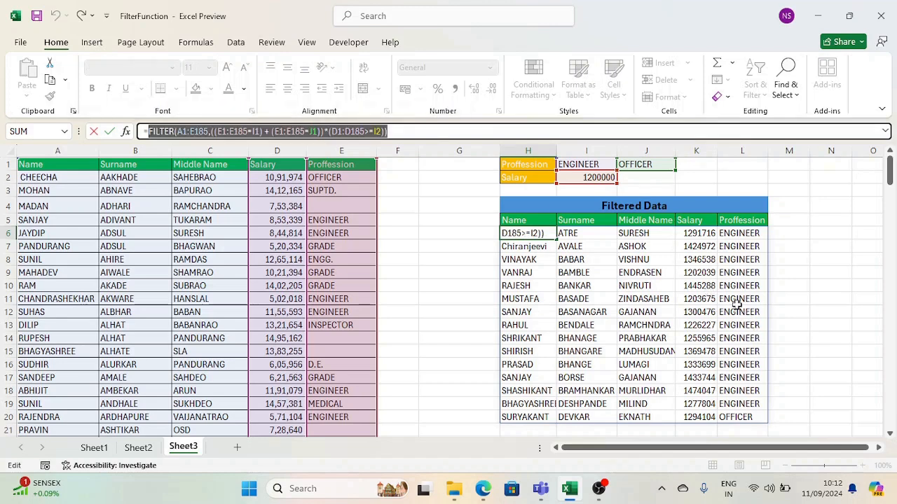
{"action": "left_click", "coordinate": [176, 132]}
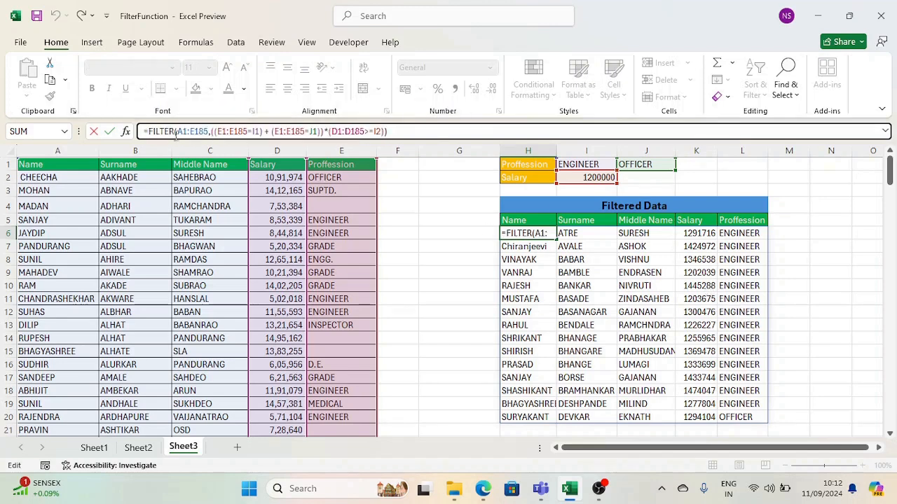
{"action": "type", "text": "SORT("}
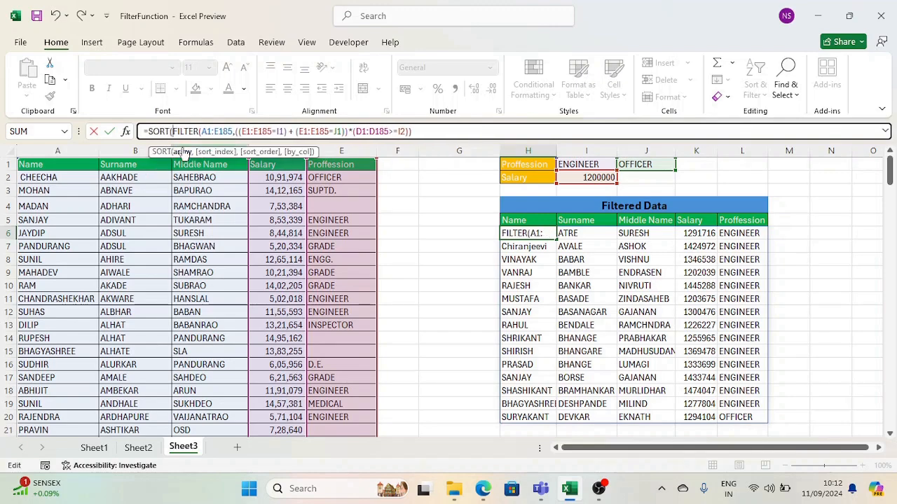
{"action": "left_click", "coordinate": [184, 152]}
{"action": "left_click", "coordinate": [424, 133]}
{"action": "type", "text": ",4"}
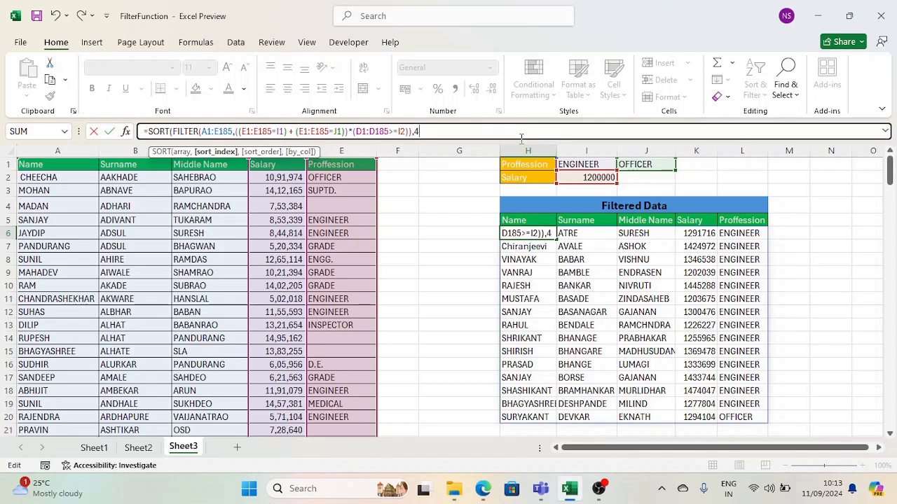
{"action": "type", "text": ","}
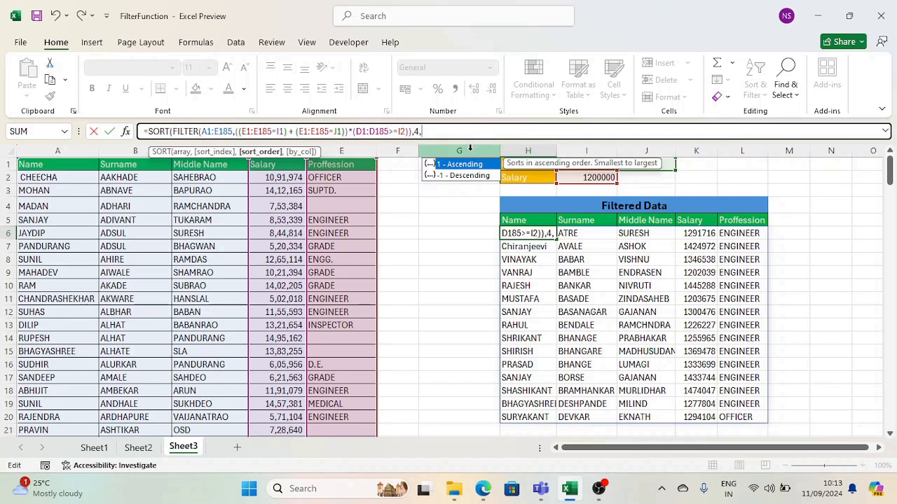
{"action": "left_click", "coordinate": [472, 169]}
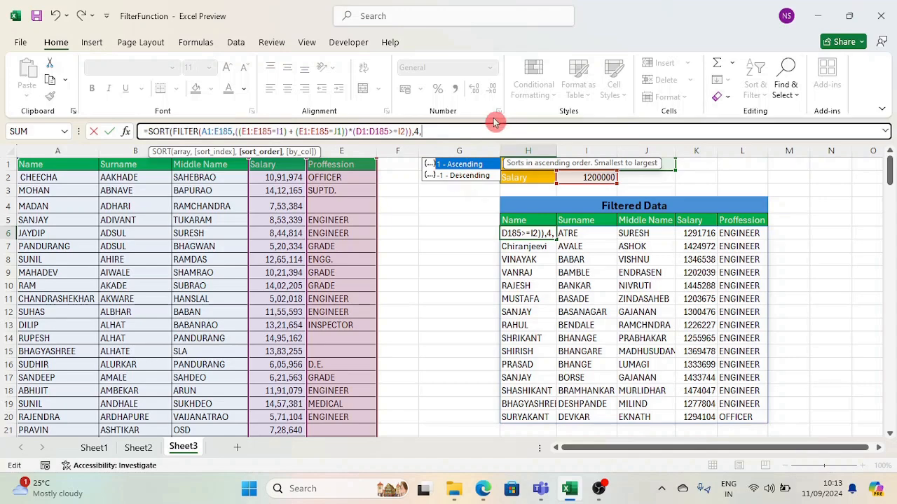
{"action": "type", "text": "-1"}
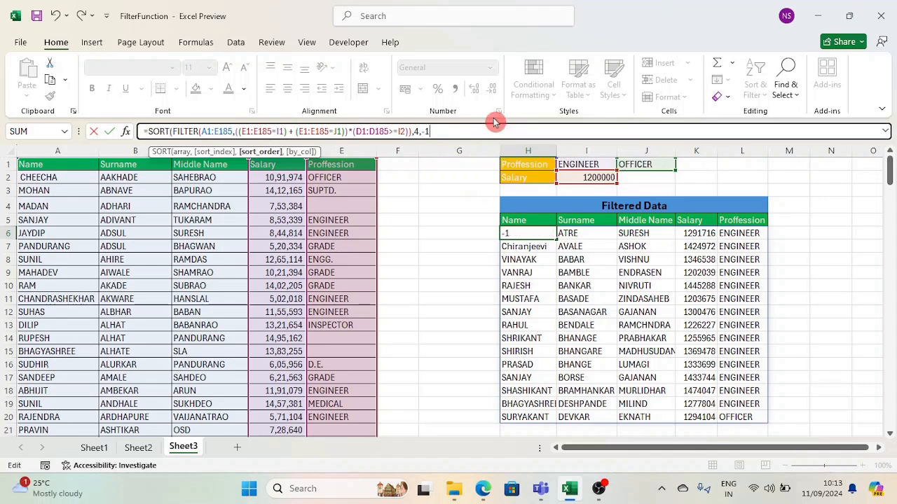
{"action": "type", "text": ")"}
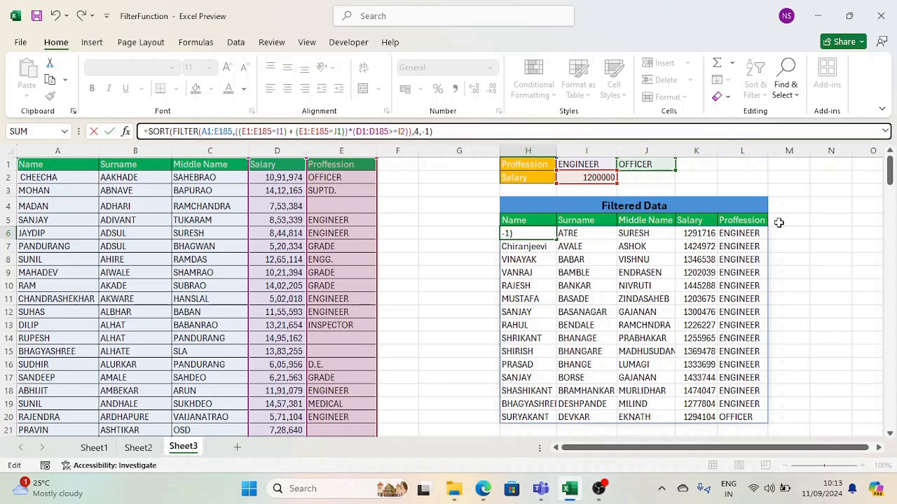
{"action": "key", "text": "Return"}
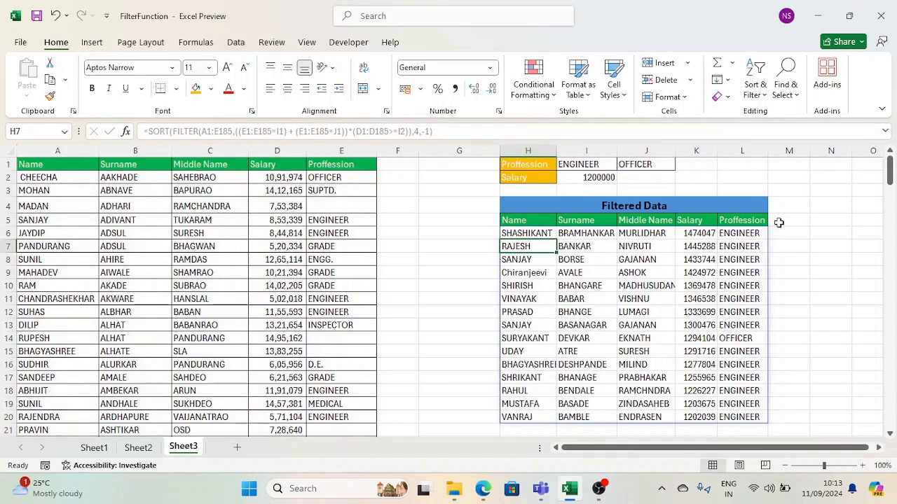
Select the salary values to confirm the table is currently sorted descending by salary.
{"action": "left_click", "coordinate": [699, 234]}
{"action": "left_click_drag", "start_coordinate": [698, 234], "coordinate": [698, 418]}
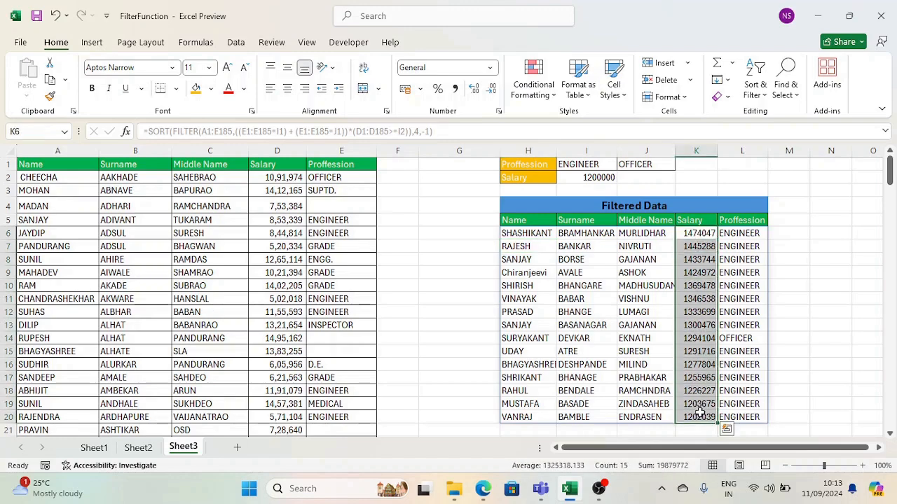
{"action": "left_click", "coordinate": [878, 448]}
{"action": "left_click", "coordinate": [879, 448]}
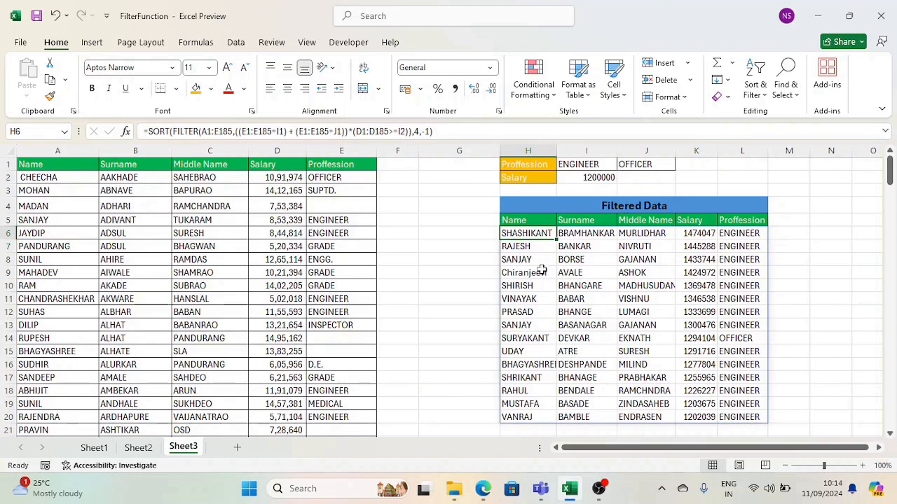
Set the SORT formula's sort_index in H6 to 1 so the table sorts by Name.
{"action": "left_click", "coordinate": [415, 131]}
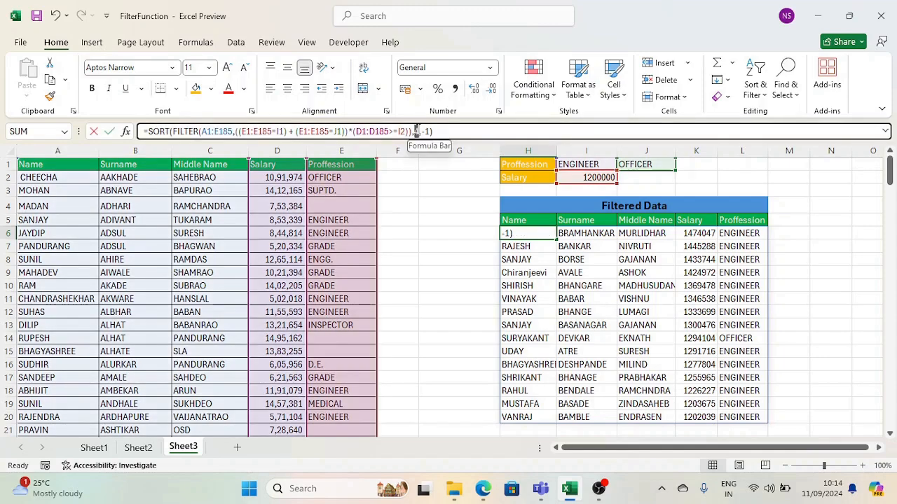
{"action": "type", "text": "1,"}
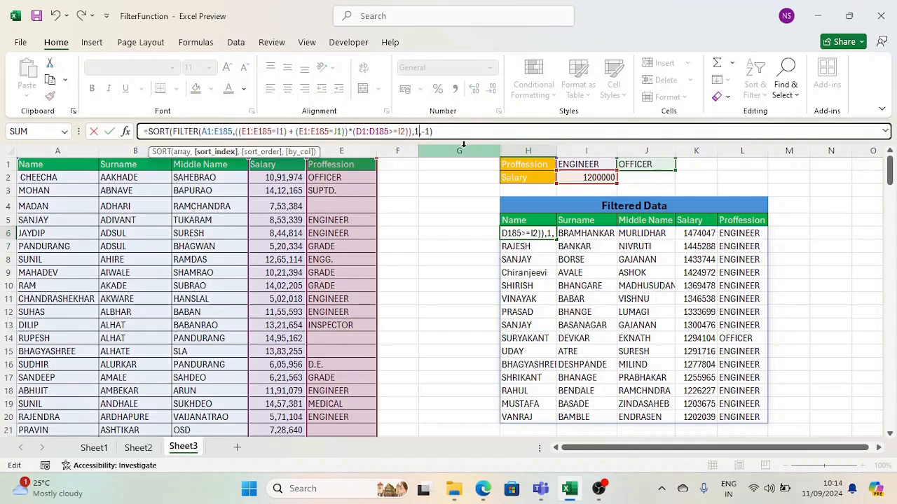
{"action": "key", "text": "Return"}
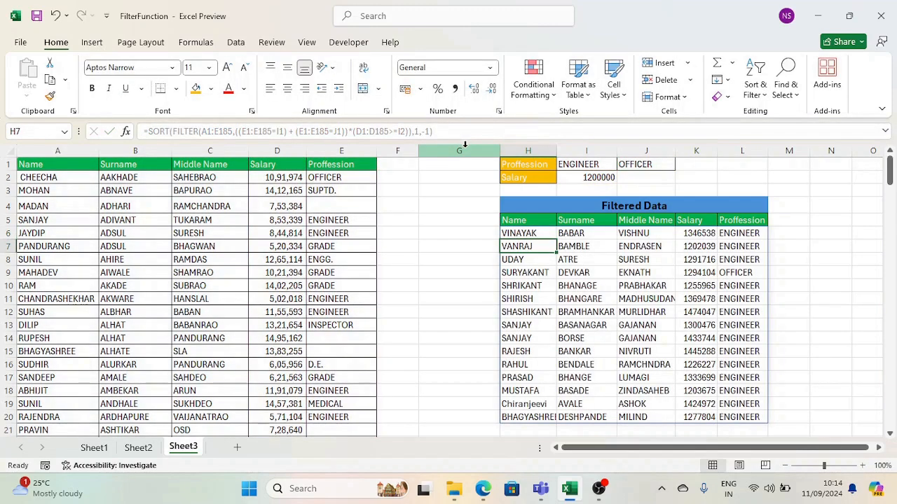
{"action": "left_click_drag", "start_coordinate": [518, 233], "coordinate": [529, 419]}
Change the sort order to 1 so names list alphabetically ascending, BHAGYASHREE to VINAYAK.
{"action": "key", "text": "F2"}
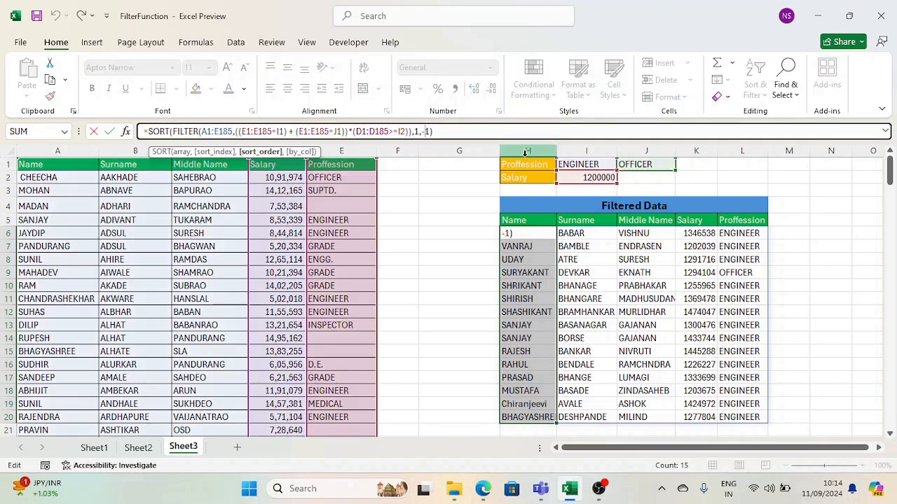
{"action": "key", "text": "BackSpace"}
{"action": "key", "text": "End"}
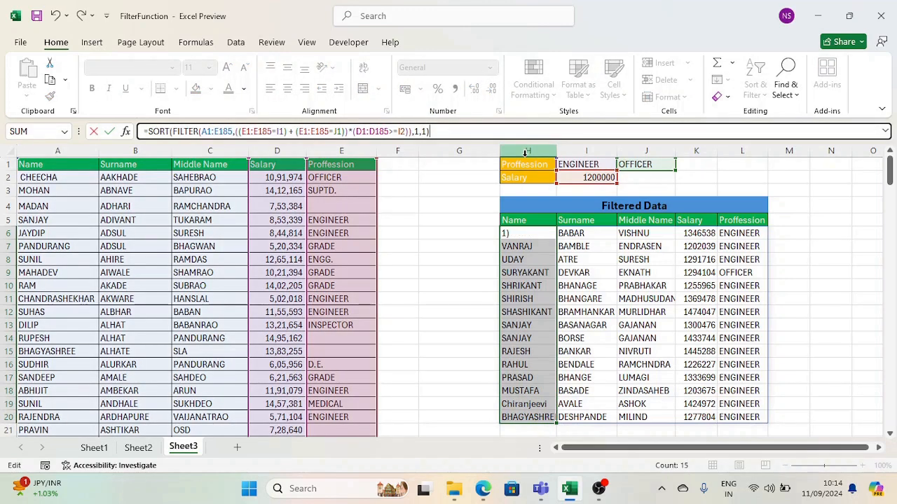
{"action": "key", "text": "Return"}
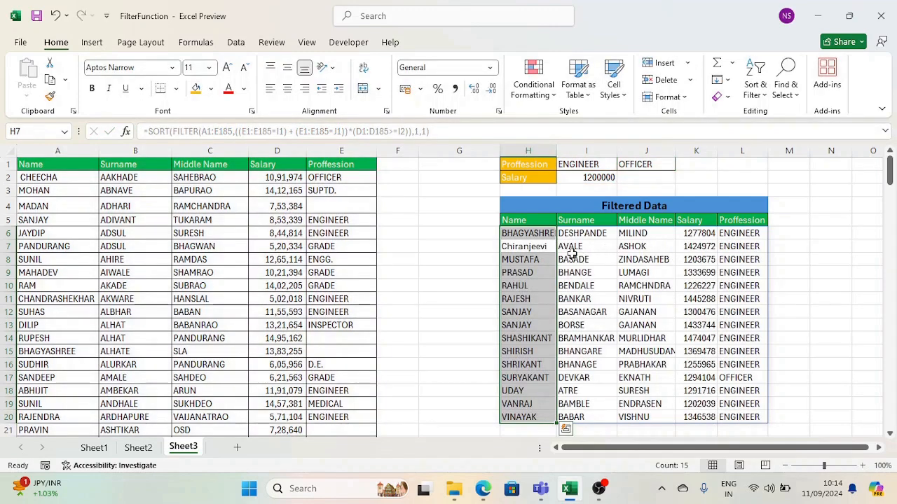
{"action": "left_click_drag", "start_coordinate": [527, 234], "coordinate": [527, 357]}
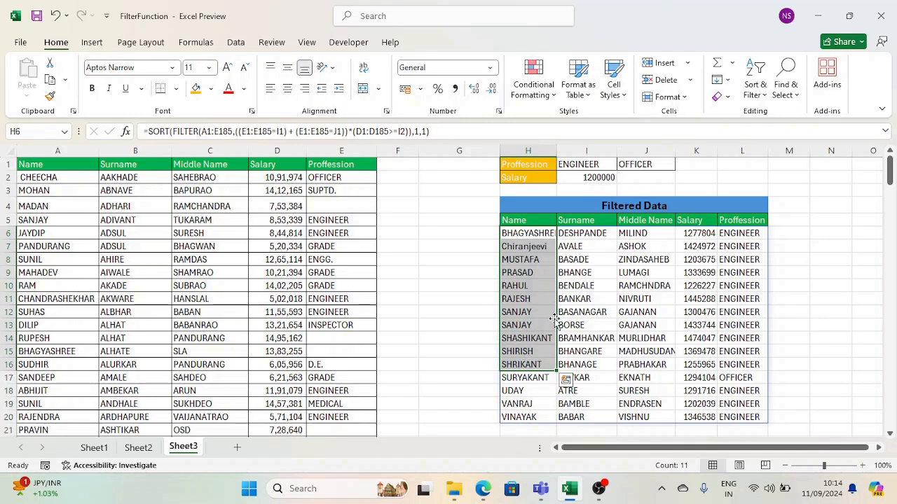